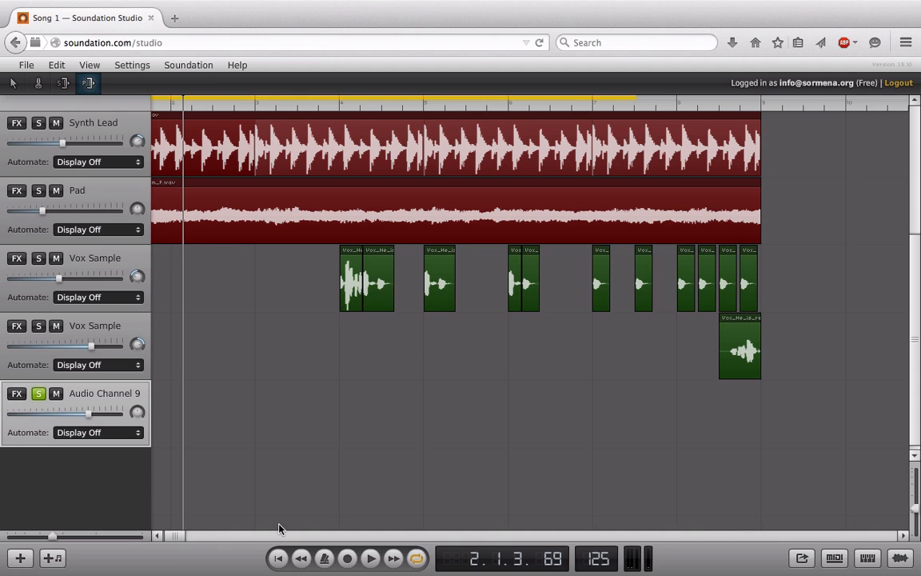
# Select the Pad clip and return to the ordinary clip selection mode.
pyautogui.moveTo(181, 536); pyautogui.dragTo(170, 536)
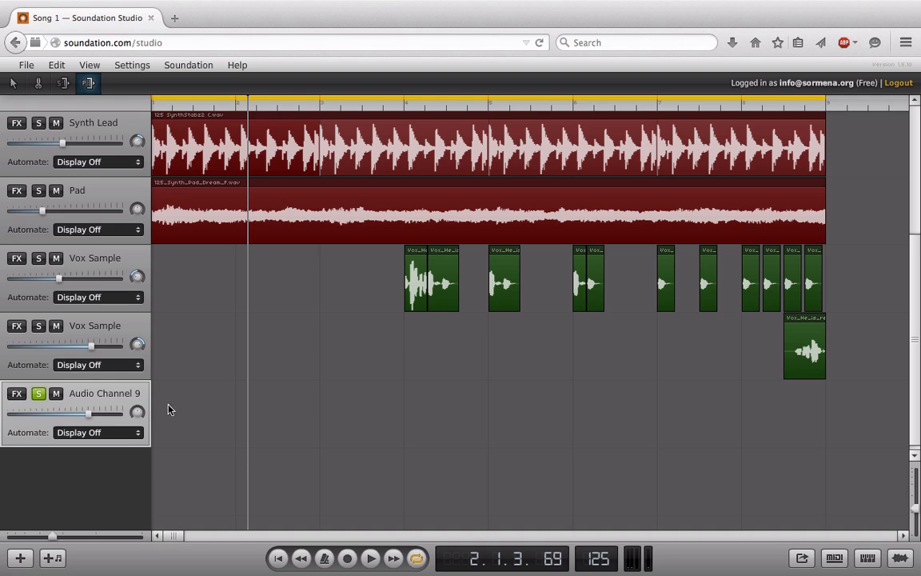
pyautogui.click(228, 187)
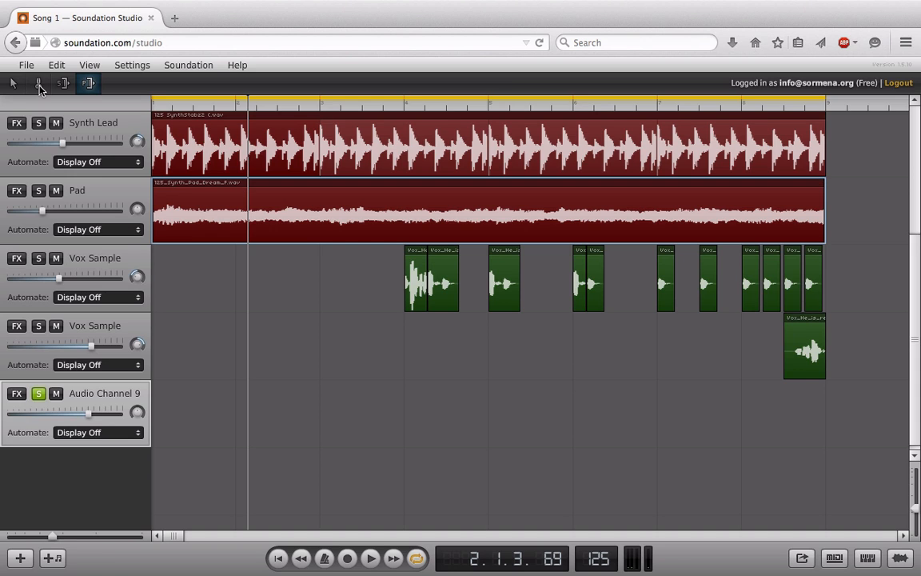
pyautogui.press('1')
pyautogui.press('2')
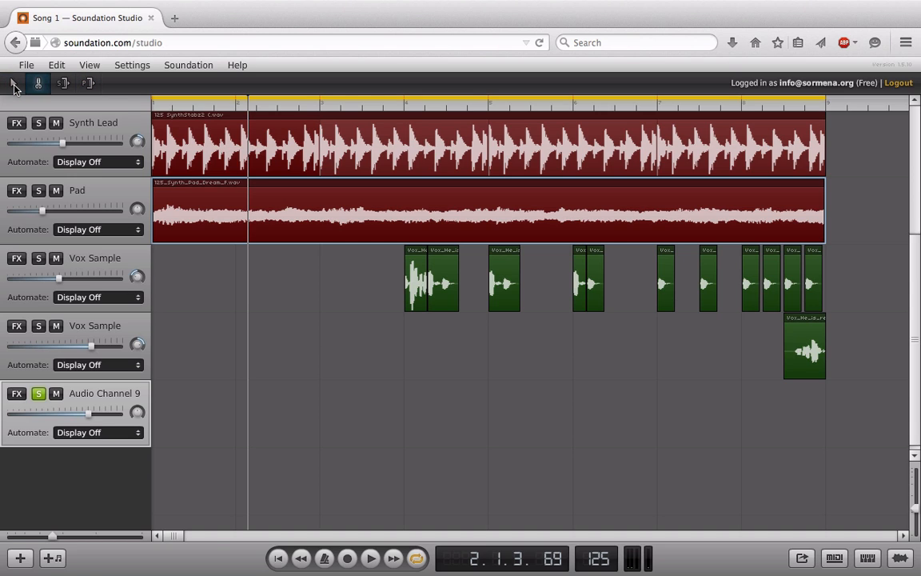
pyautogui.press('3')
pyautogui.press('1')
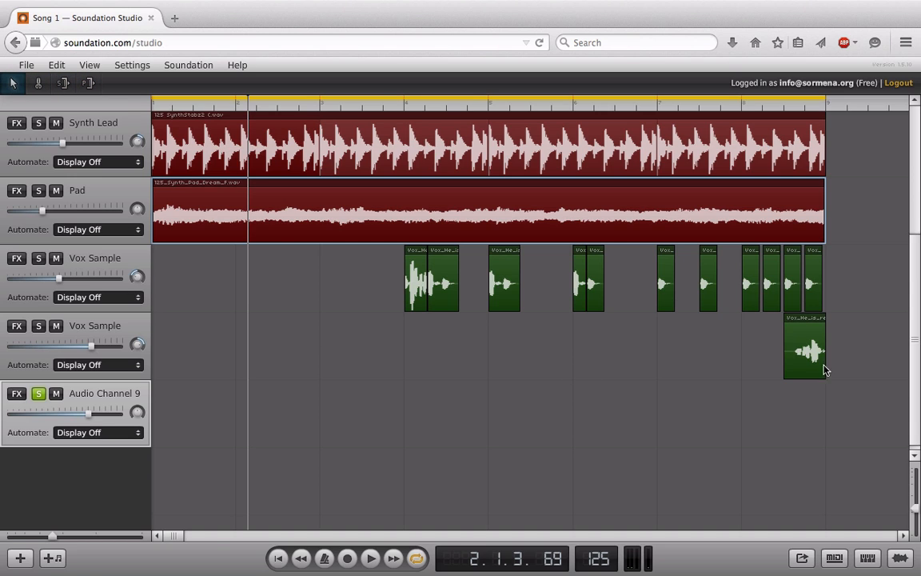
# Copy the lower Vox Sample clip onto Audio Channel 9, lengthen it, and start it at bar 3.
pyautogui.click(798, 325)
pyautogui.moveTo(799, 325); pyautogui.dragTo(276, 446)
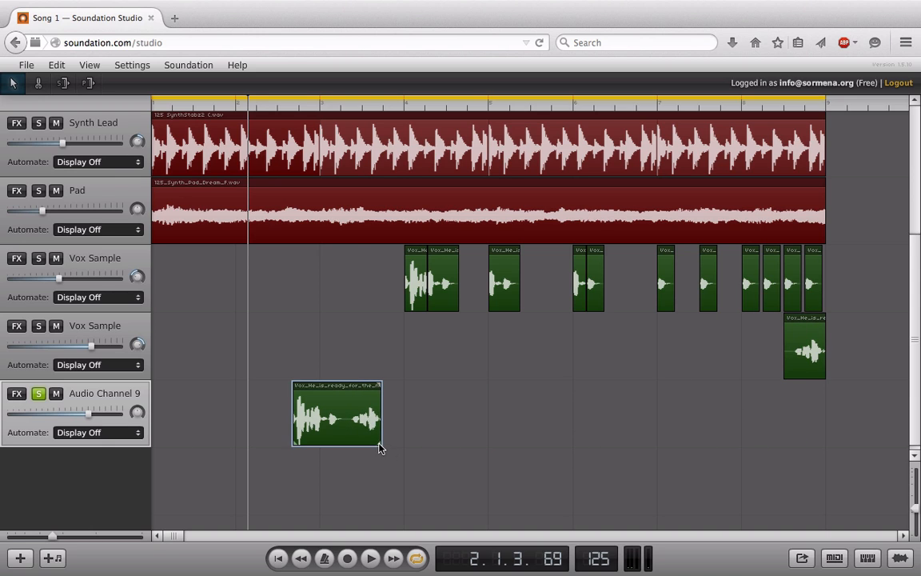
pyautogui.moveTo(380, 447); pyautogui.dragTo(613, 431)
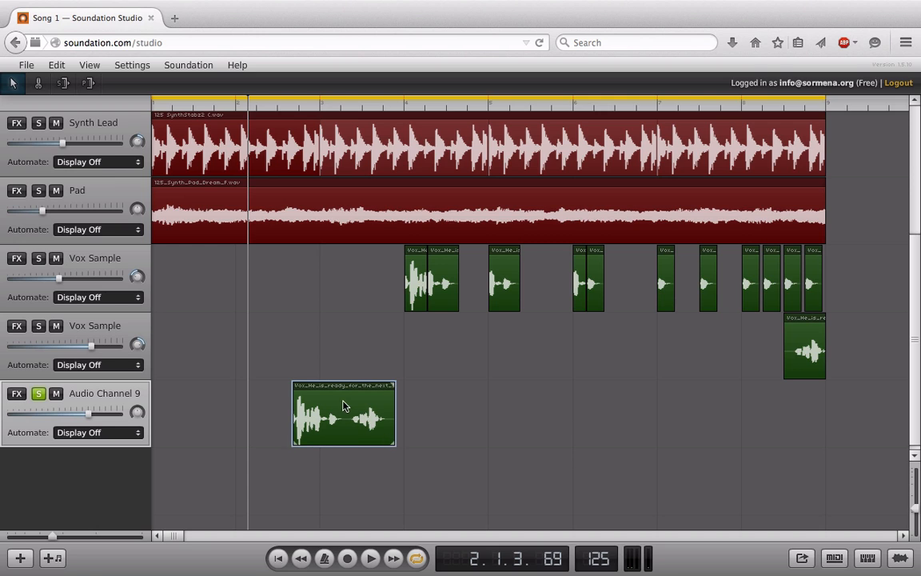
pyautogui.moveTo(344, 406); pyautogui.dragTo(372, 409)
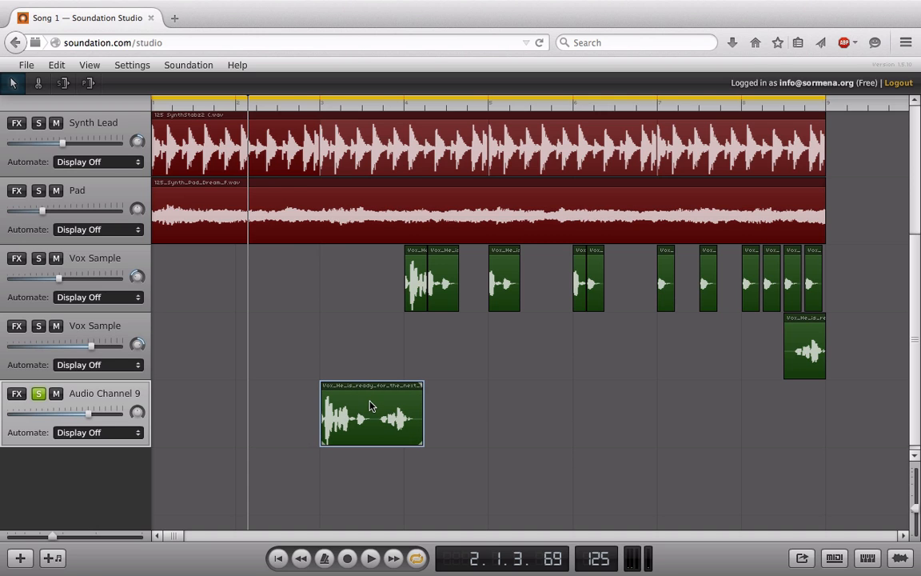
# Play the copied vox clip from around bar 3, then stop.
pyautogui.click(299, 114)
pyautogui.press('space')
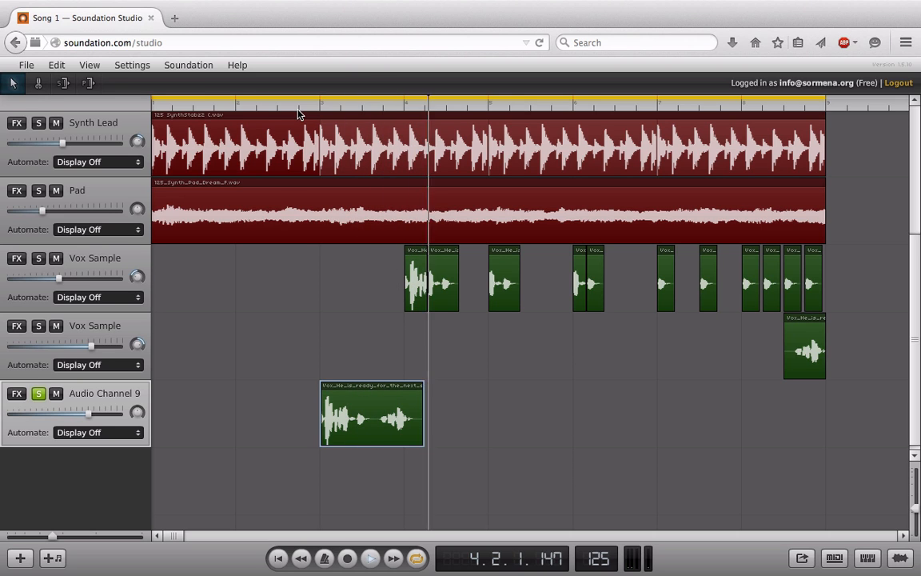
pyautogui.press('space')
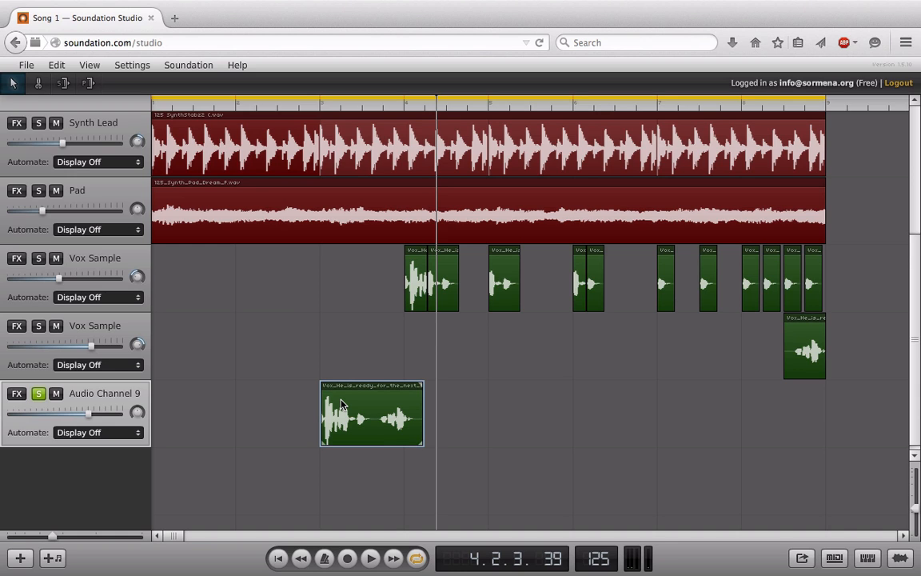
# Time-stretch the vox clip shorter and audition it from bar 3.
pyautogui.click(65, 83)
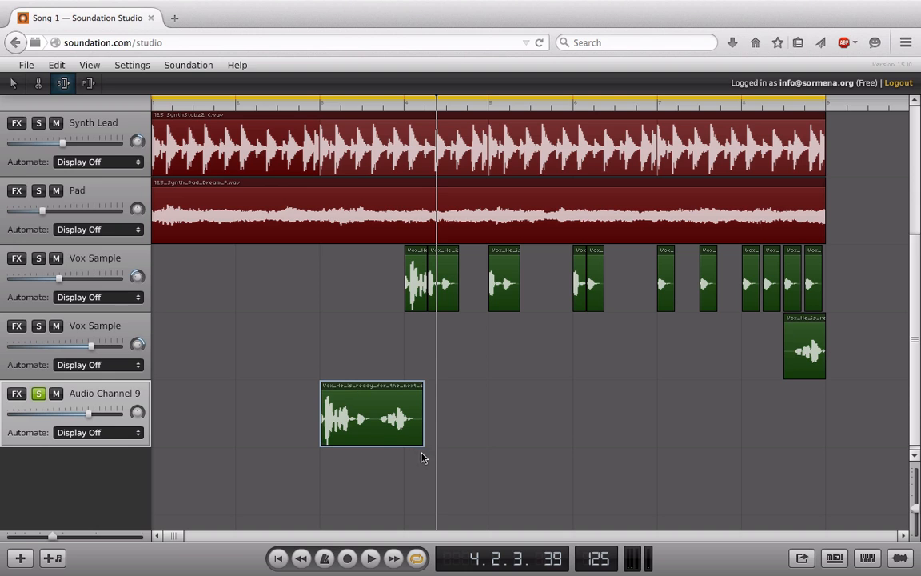
pyautogui.moveTo(421, 443); pyautogui.dragTo(362, 444)
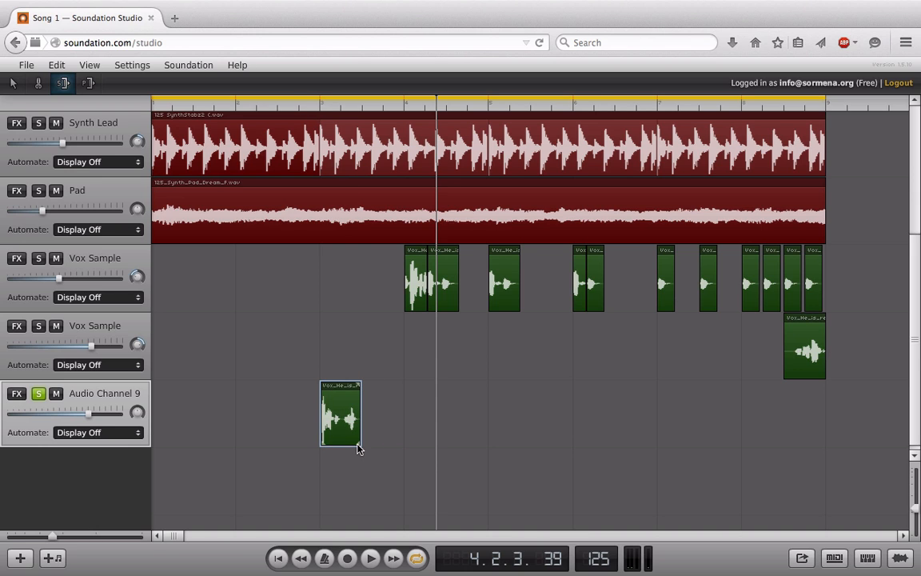
pyautogui.moveTo(359, 448)
pyautogui.mouseDown()
pyautogui.moveTo(415, 447)
pyautogui.moveTo(362, 449)
pyautogui.moveTo(404, 442)
pyautogui.moveTo(340, 438)
pyautogui.moveTo(406, 435)
pyautogui.moveTo(355, 441)
pyautogui.mouseUp()
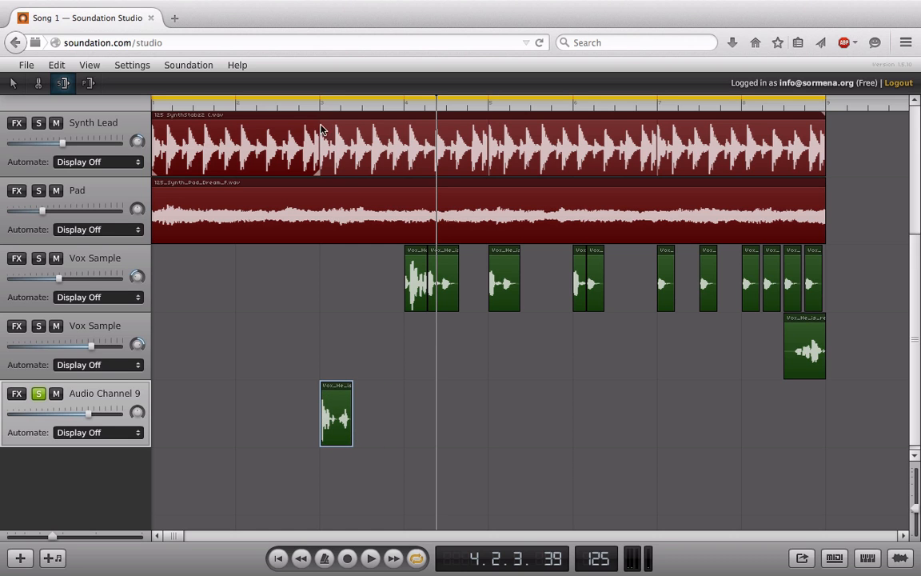
pyautogui.click(295, 107)
pyautogui.press('space')
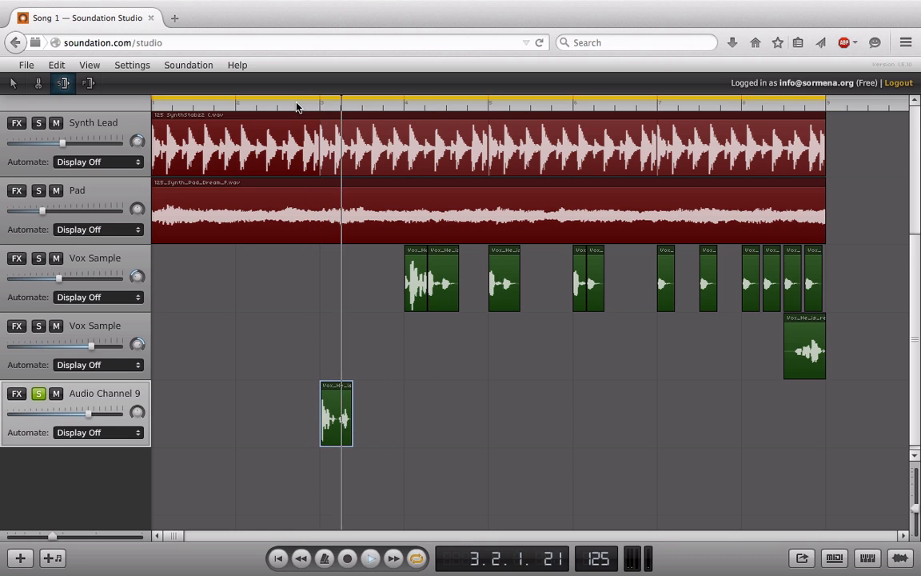
pyautogui.click(296, 107)
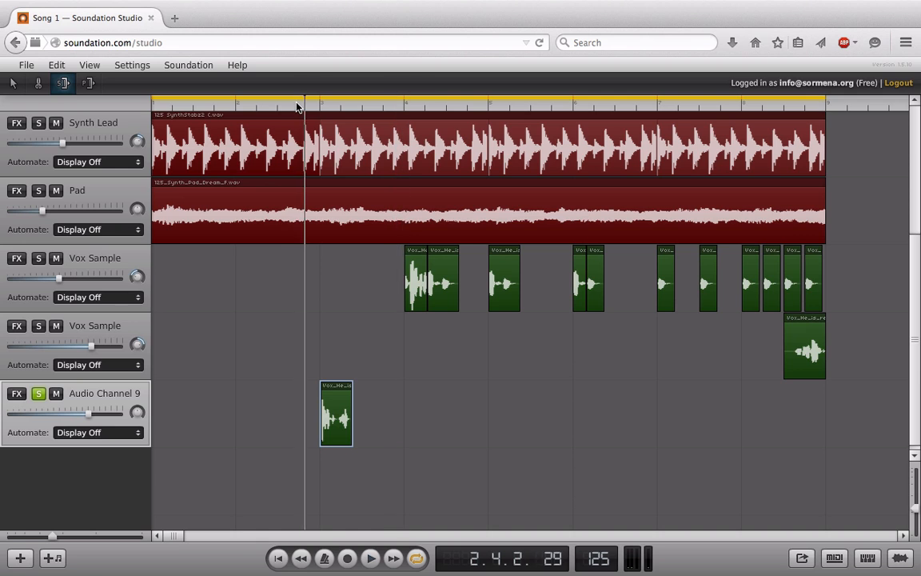
pyautogui.press('space')
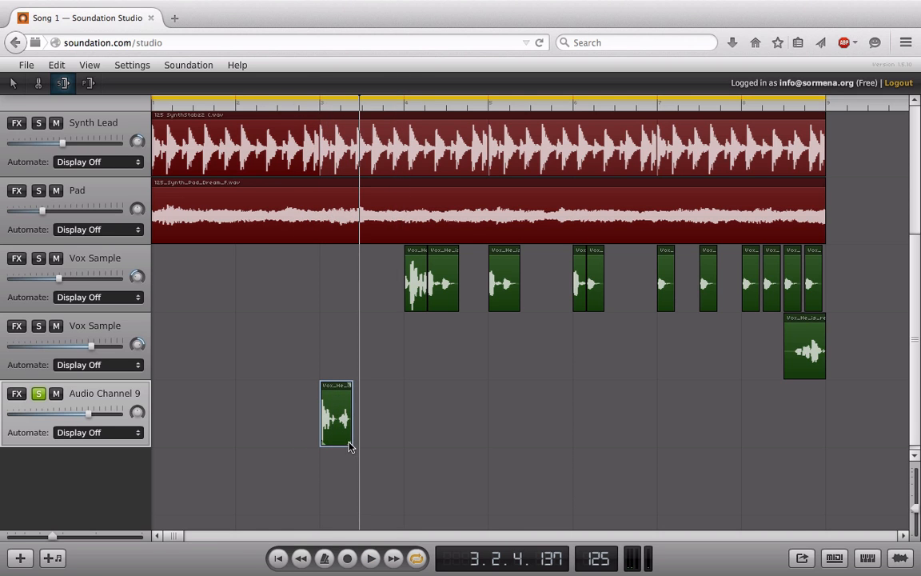
# Stretch the vox clip out past bar 7 and audition it from bar 3.
pyautogui.moveTo(349, 446); pyautogui.dragTo(658, 432)
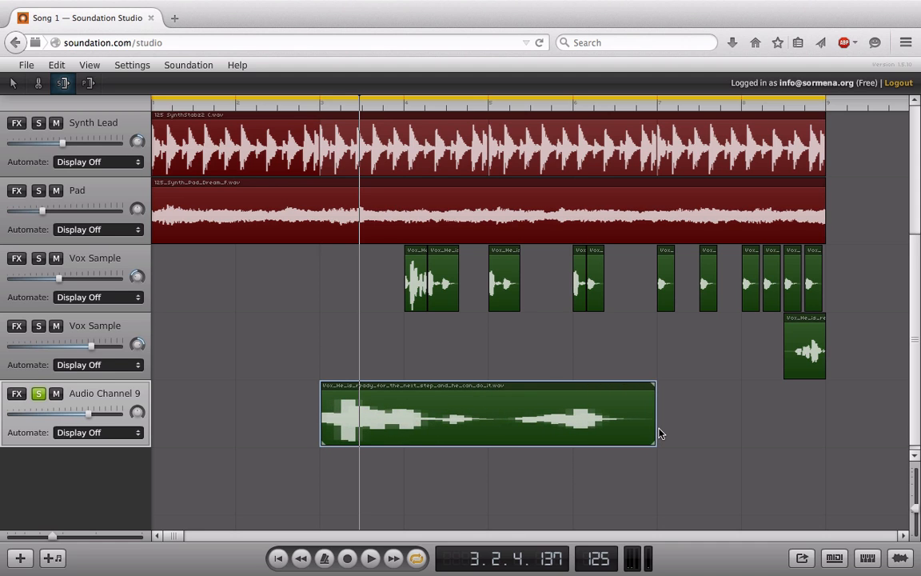
pyautogui.click(294, 102)
pyautogui.press('space')
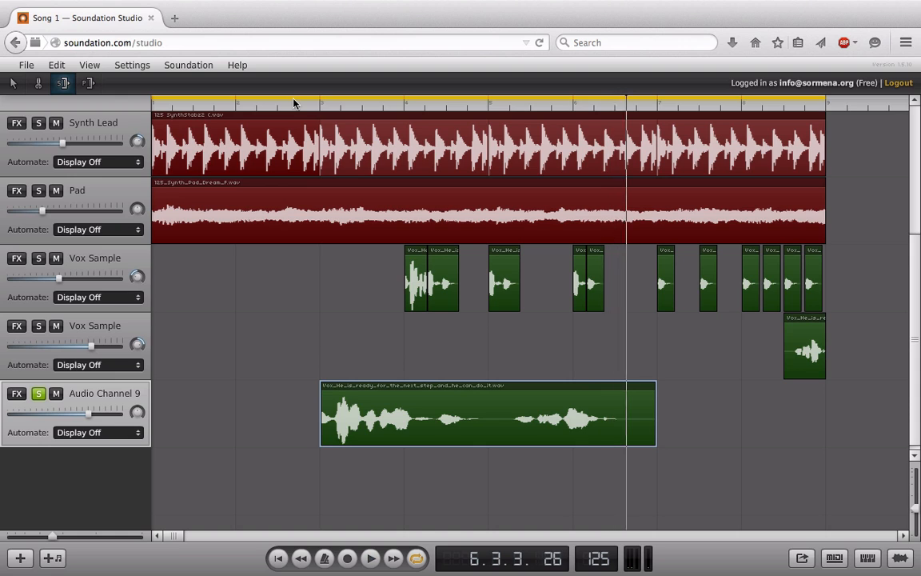
pyautogui.press('space')
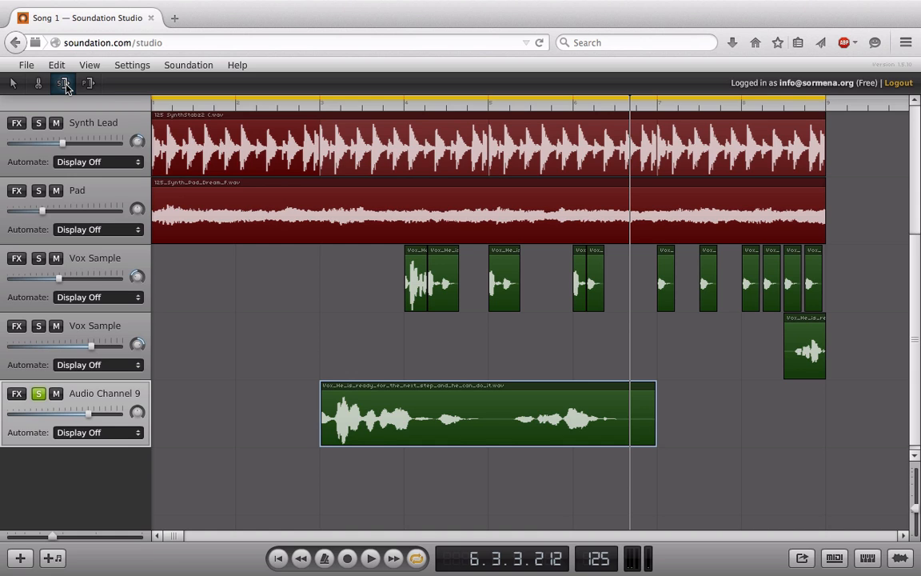
# Undo the stretches, turn off song looping, and play from bar 3.
pyautogui.hotkey('ctrl', 'z')
pyautogui.hotkey('ctrl', 'z')
pyautogui.hotkey('ctrl', 'z')
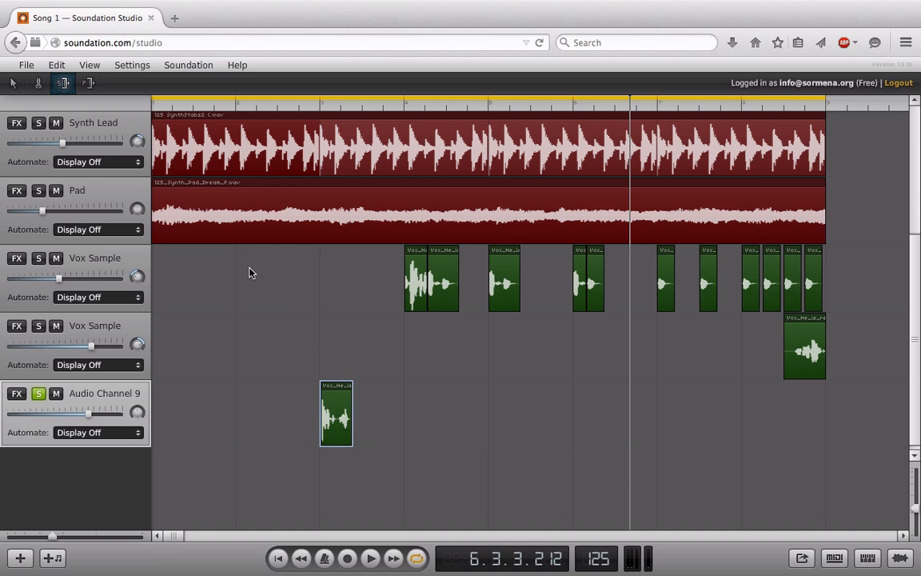
pyautogui.click(298, 98)
pyautogui.click(294, 102)
pyautogui.press('space')
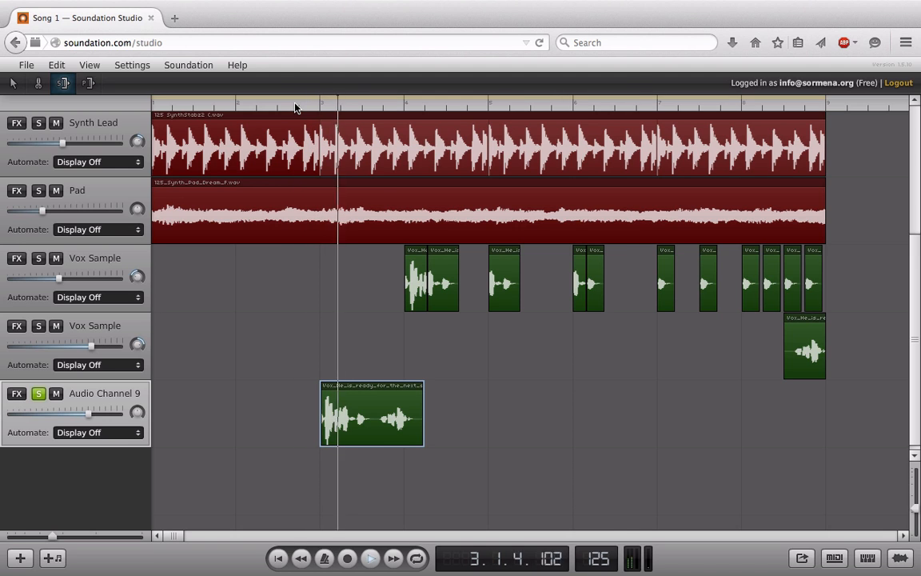
pyautogui.press('space')
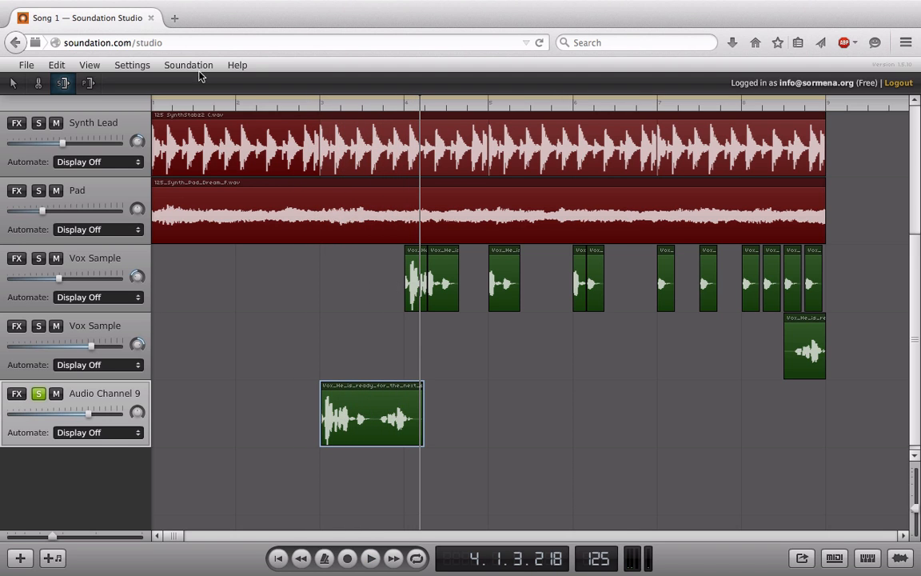
# Pitch-stretch the vox clip out to about bar 8 and play it from bar 3.
pyautogui.click(88, 83)
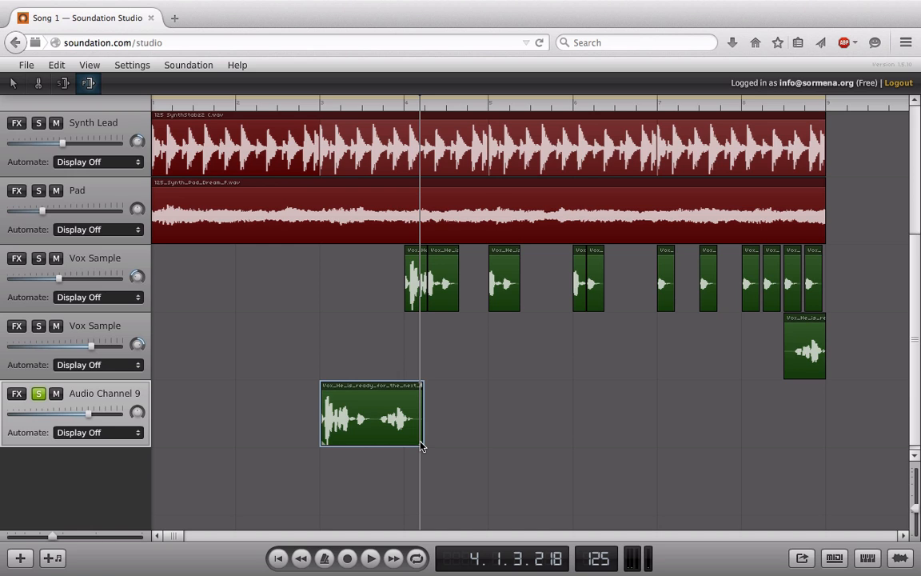
pyautogui.moveTo(423, 446); pyautogui.dragTo(750, 430)
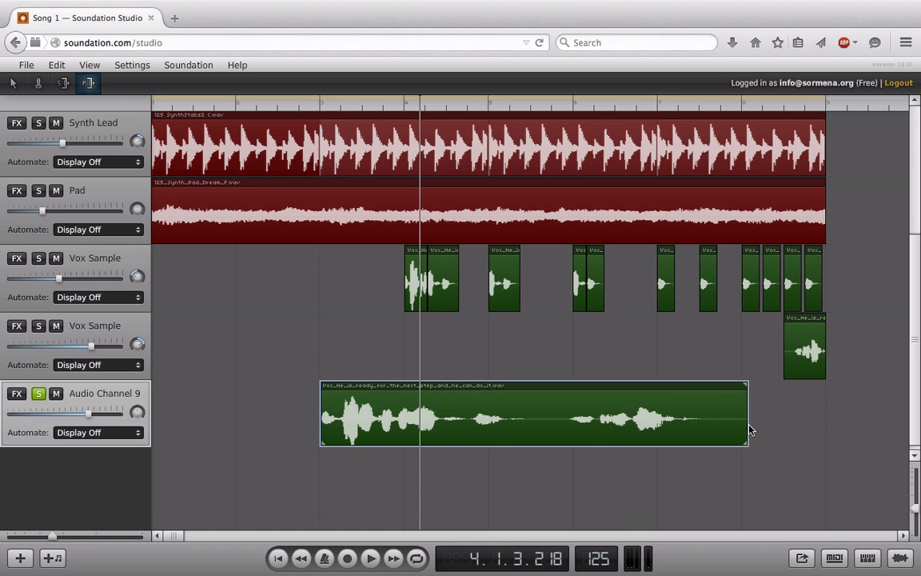
pyautogui.click(295, 109)
pyautogui.press('space')
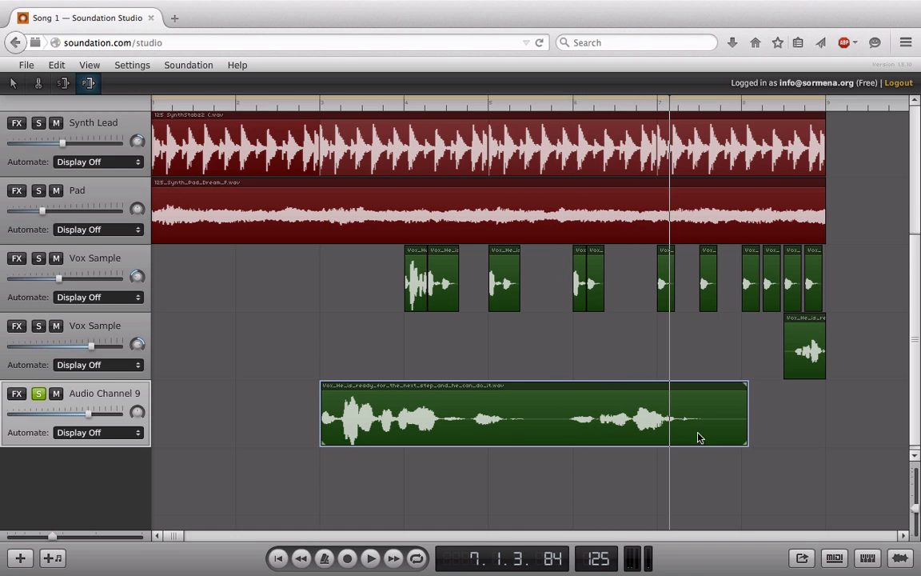
# Shrink the stretched clip back, stop playback, then delete the clip from Audio Channel 9.
pyautogui.moveTo(746, 443); pyautogui.dragTo(509, 442)
pyautogui.moveTo(441, 426); pyautogui.dragTo(341, 425)
pyautogui.click(282, 109)
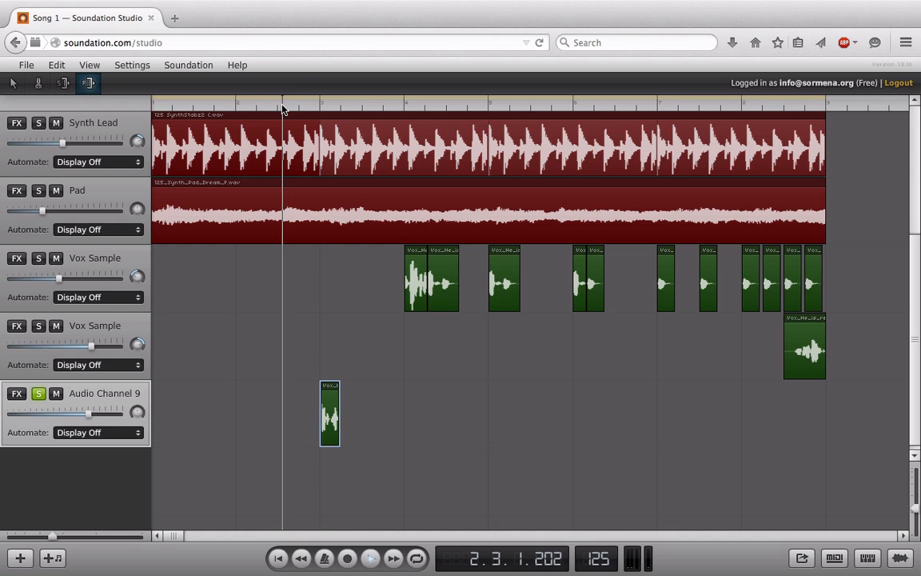
pyautogui.press('space')
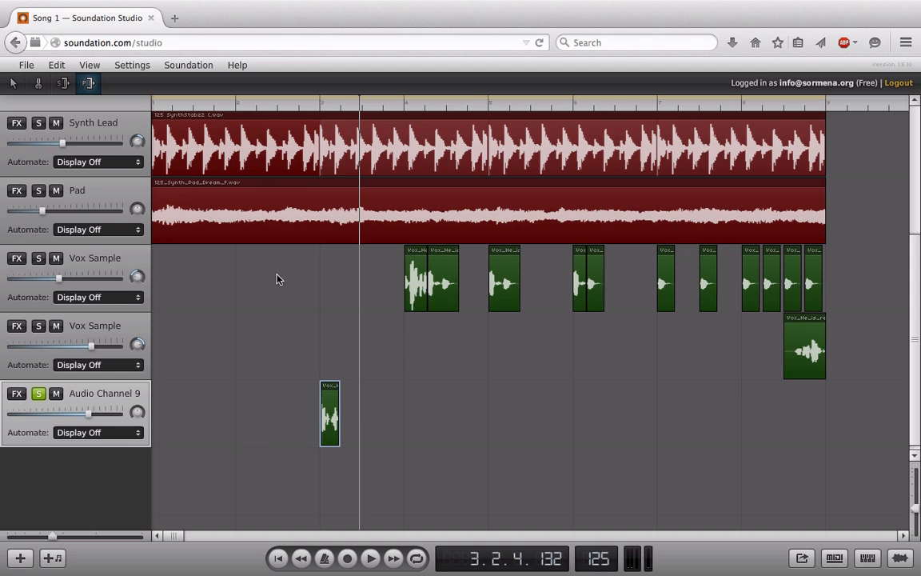
pyautogui.moveTo(337, 441); pyautogui.dragTo(580, 421)
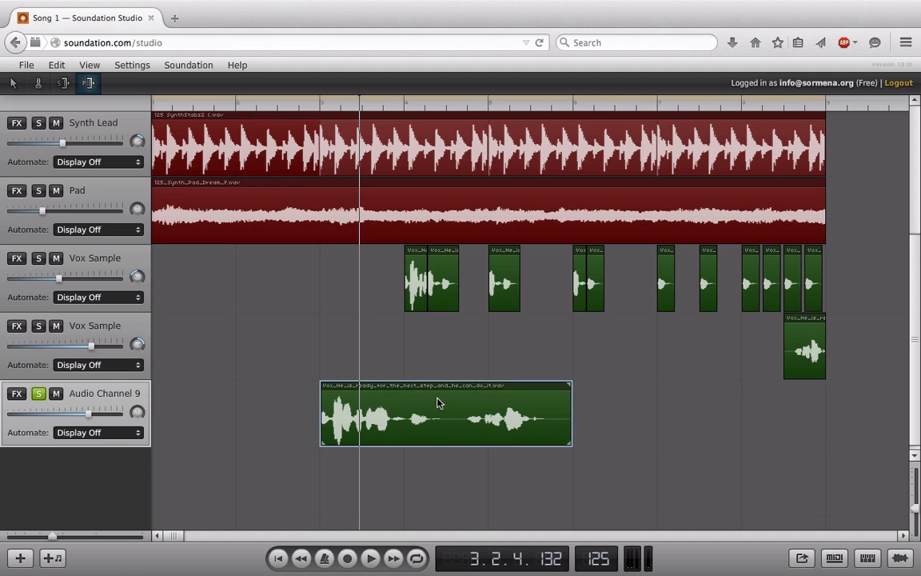
pyautogui.press('Delete')
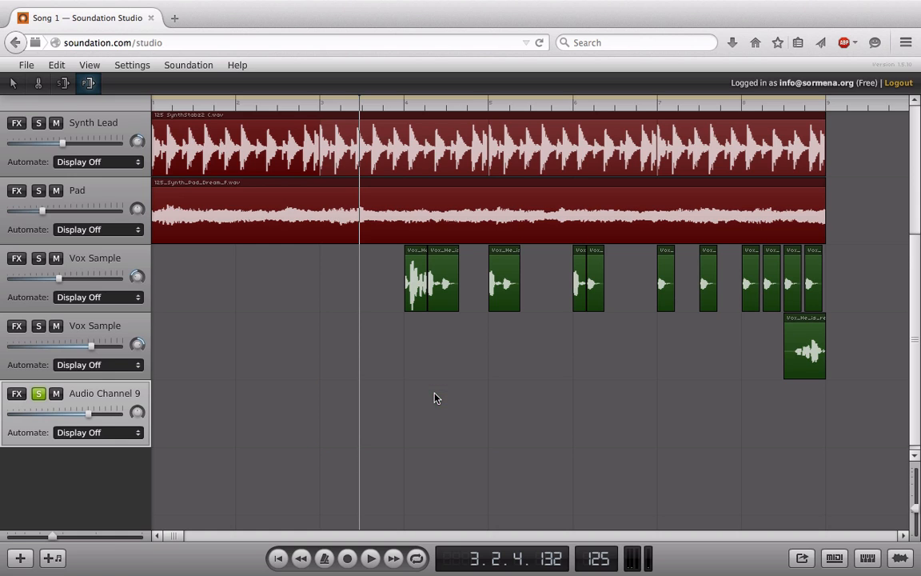
# Add Audio Channels 10 and 11 and open the sound Library panel.
pyautogui.click(20, 557)
pyautogui.click(20, 557)
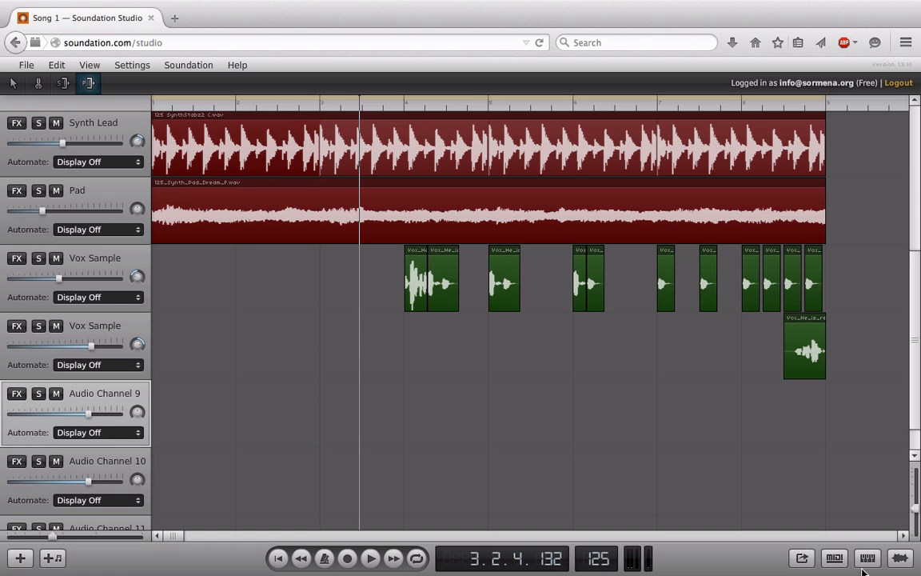
pyautogui.click(898, 555)
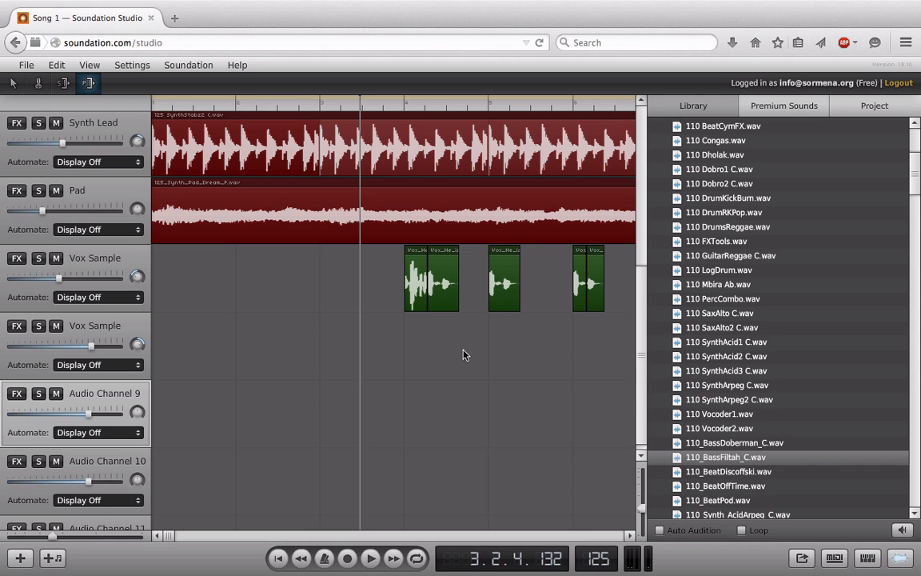
# Place 110_BassFiltah_C.wav on Audio Channel 9, keeping its original tempo.
pyautogui.moveTo(640, 267); pyautogui.dragTo(637, 315)
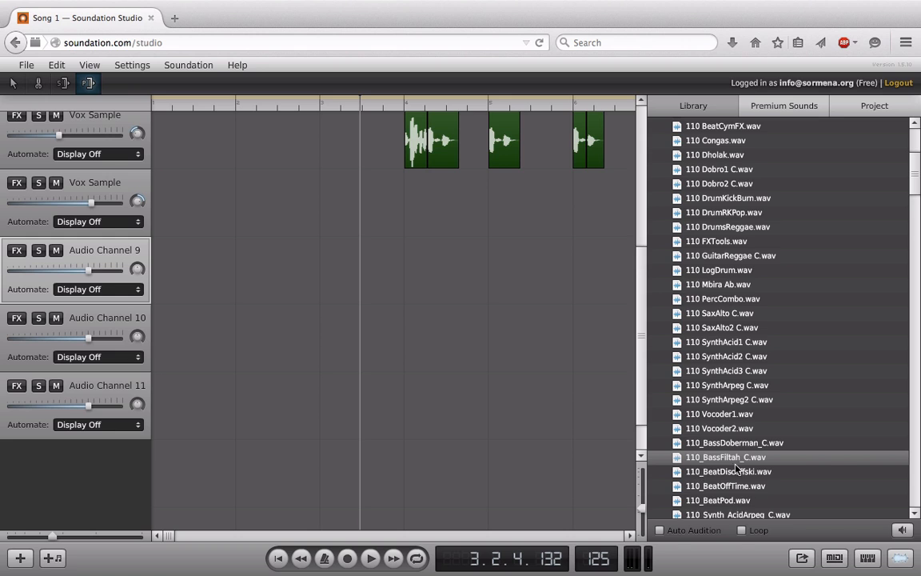
pyautogui.moveTo(734, 464); pyautogui.dragTo(262, 272)
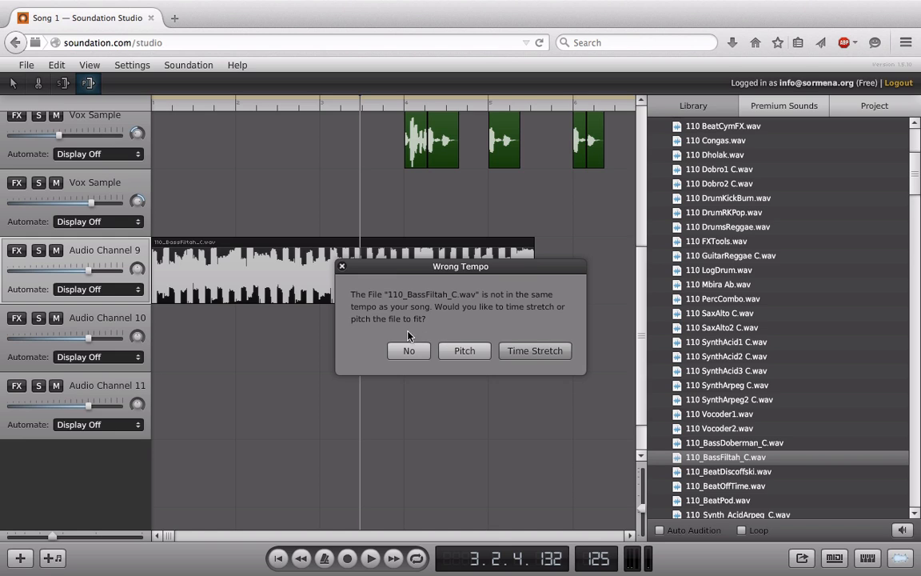
pyautogui.click(411, 350)
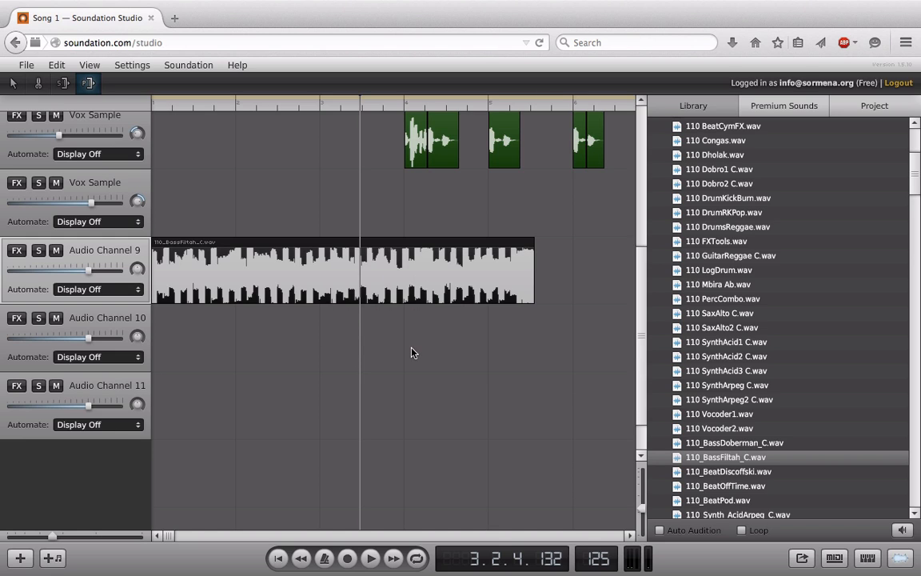
# Add the loop pitched to tempo on Channel 10, time-stretched on Channel 11 at bar 1; lower Channel 10.
pyautogui.moveTo(734, 461); pyautogui.dragTo(264, 352)
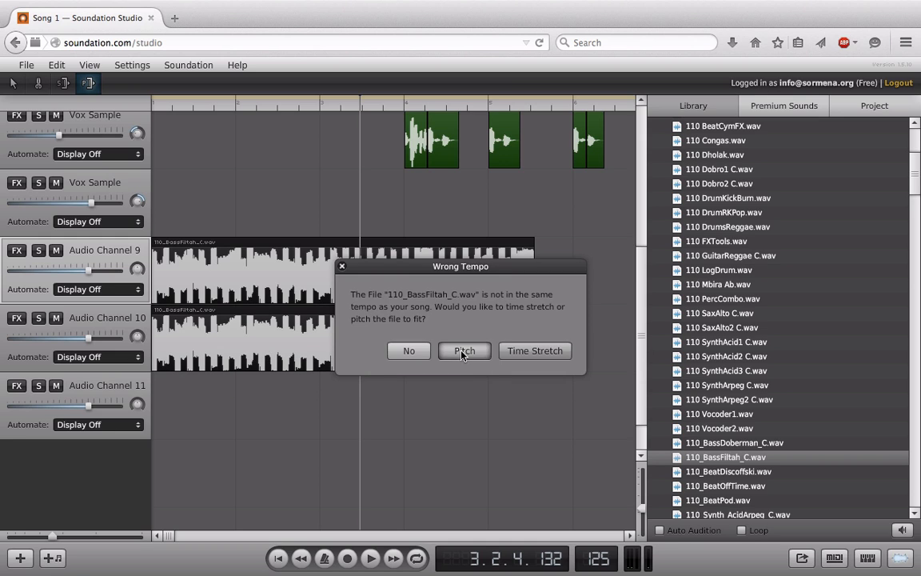
pyautogui.click(463, 352)
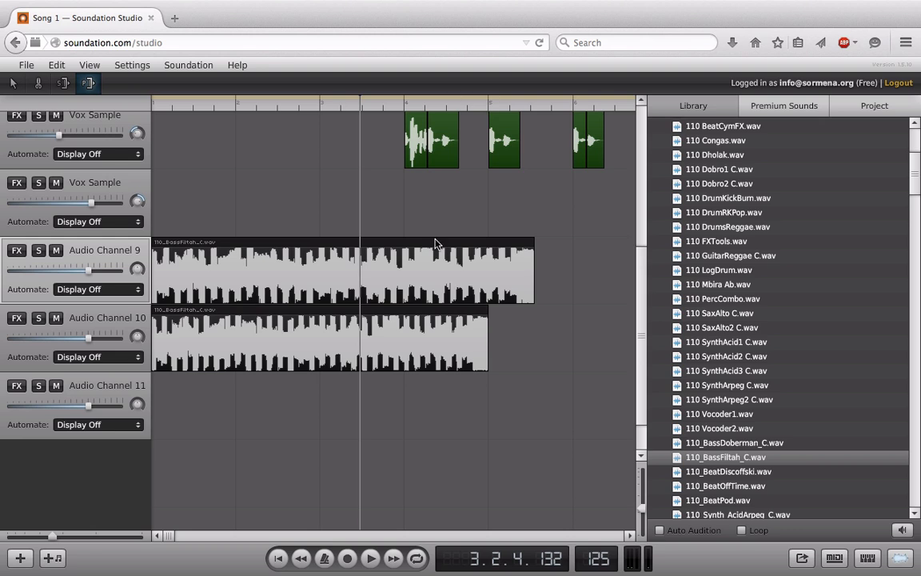
pyautogui.moveTo(717, 461); pyautogui.dragTo(399, 414)
pyautogui.click(516, 357)
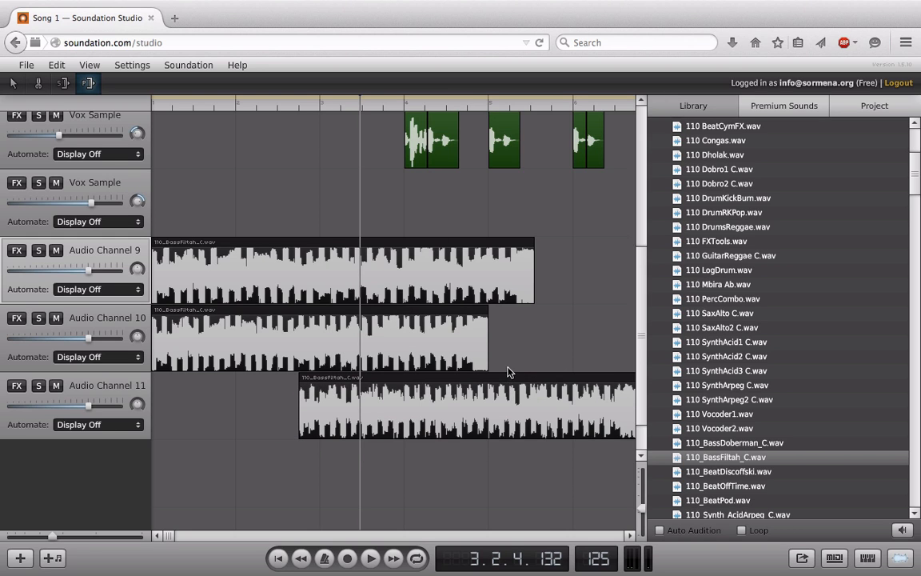
pyautogui.moveTo(504, 376); pyautogui.dragTo(345, 384)
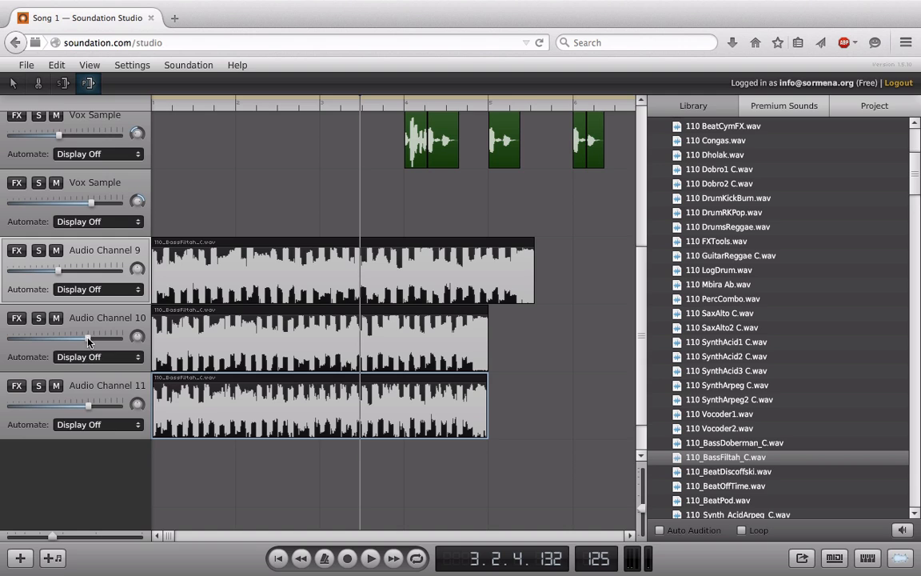
pyautogui.moveTo(88, 337); pyautogui.dragTo(56, 336)
# Turn down Audio Channel 11 and mute Channels 11 and 10.
pyautogui.moveTo(88, 406); pyautogui.dragTo(50, 406)
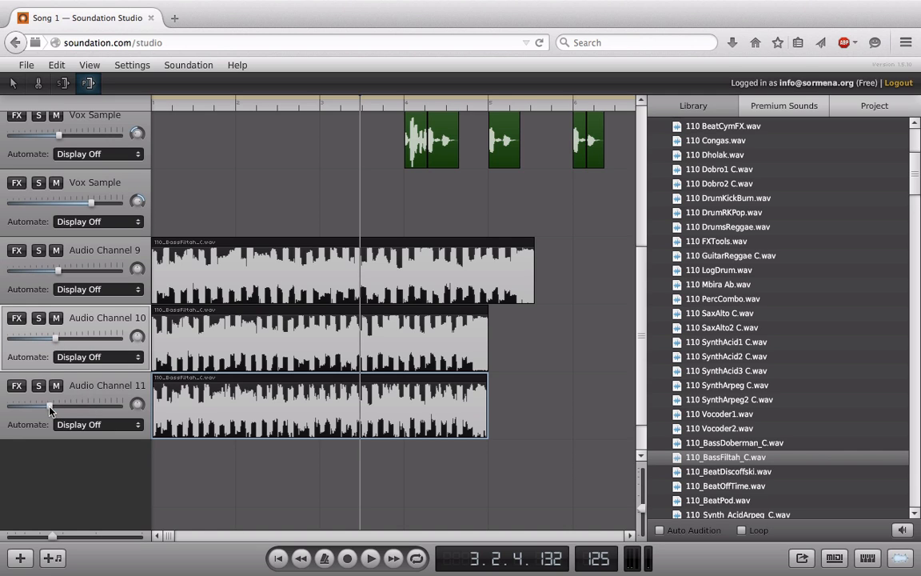
pyautogui.click(55, 385)
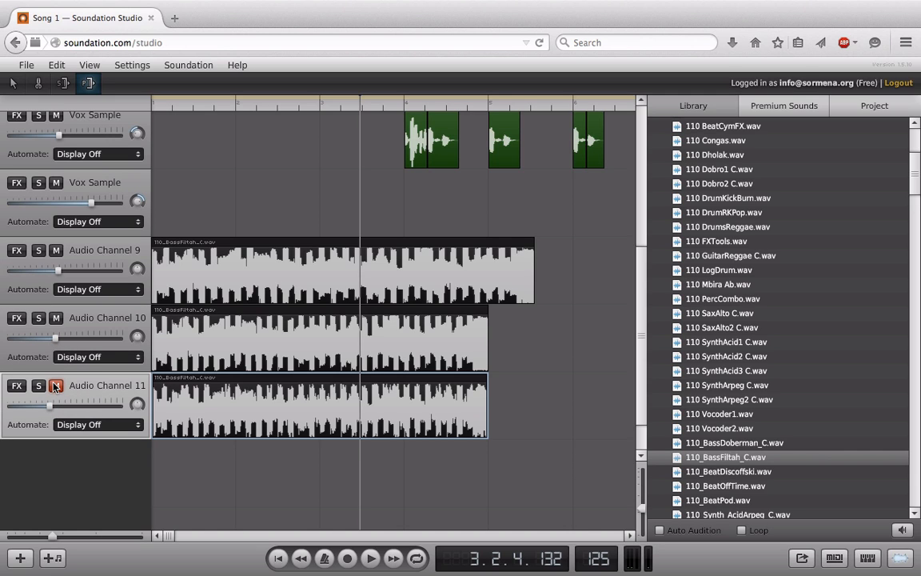
pyautogui.click(56, 318)
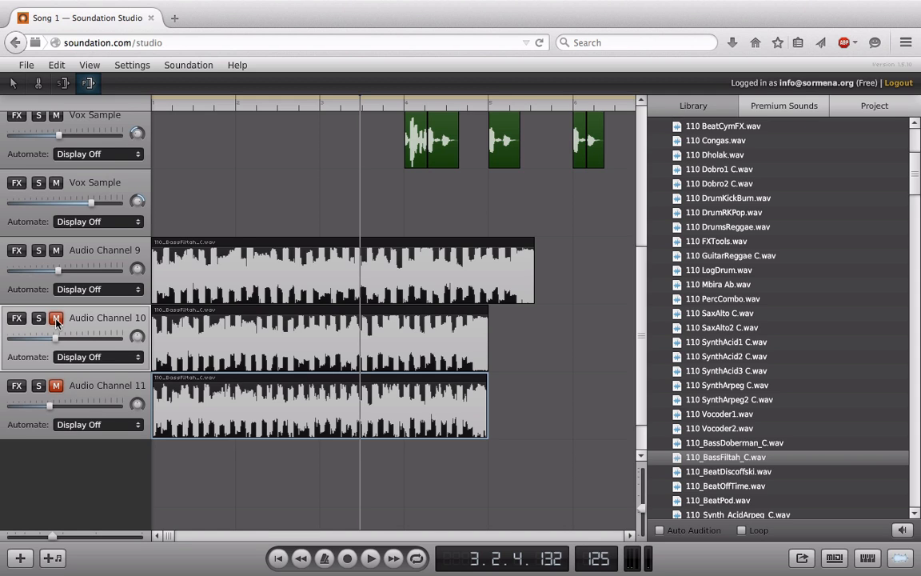
# Play from the song start while lowering Audio Channel 9's volume, then stop.
pyautogui.click(277, 555)
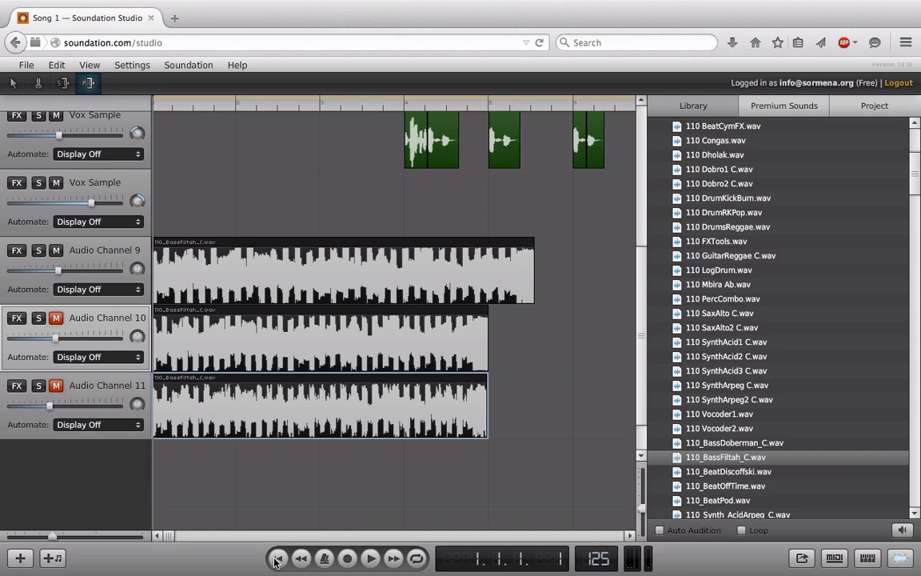
pyautogui.click(369, 560)
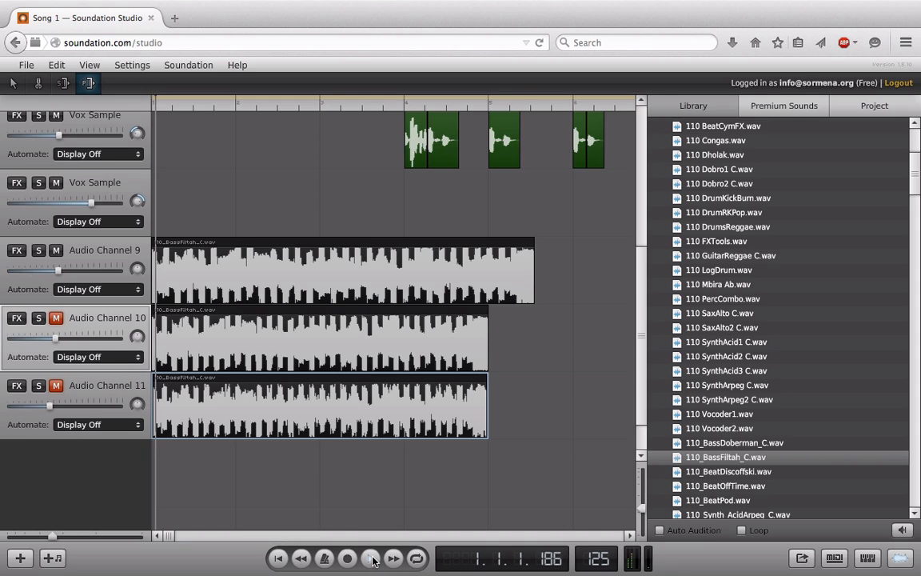
pyautogui.moveTo(57, 270); pyautogui.dragTo(46, 274)
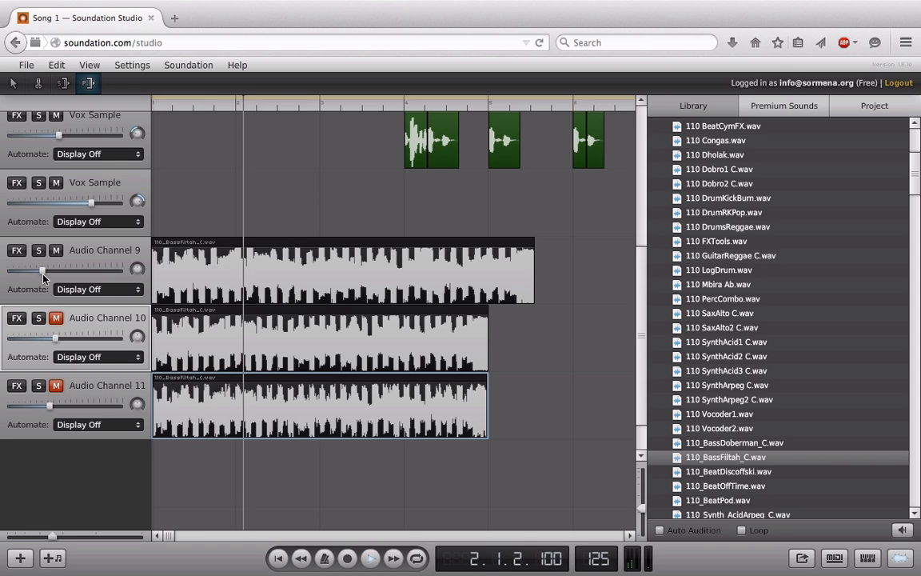
pyautogui.click(47, 271)
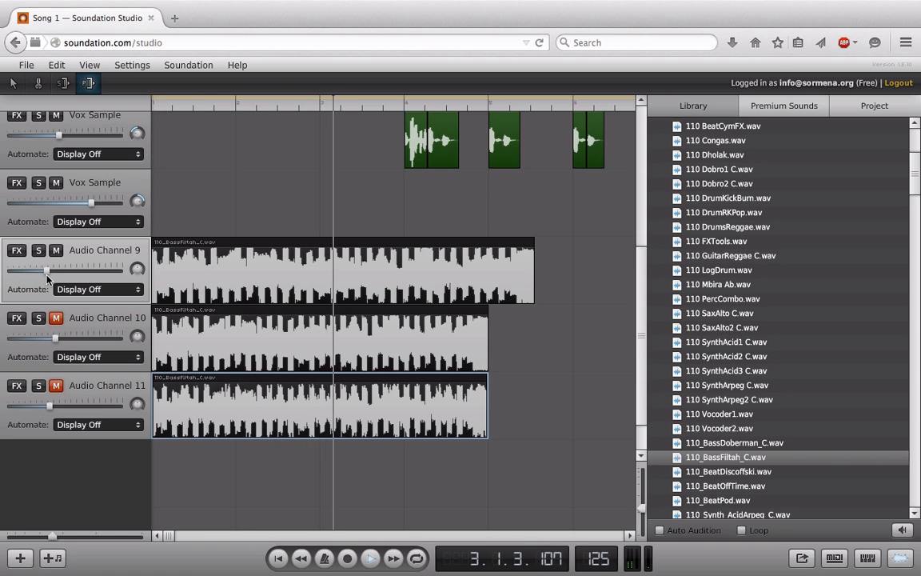
pyautogui.moveTo(45, 271); pyautogui.dragTo(39, 275)
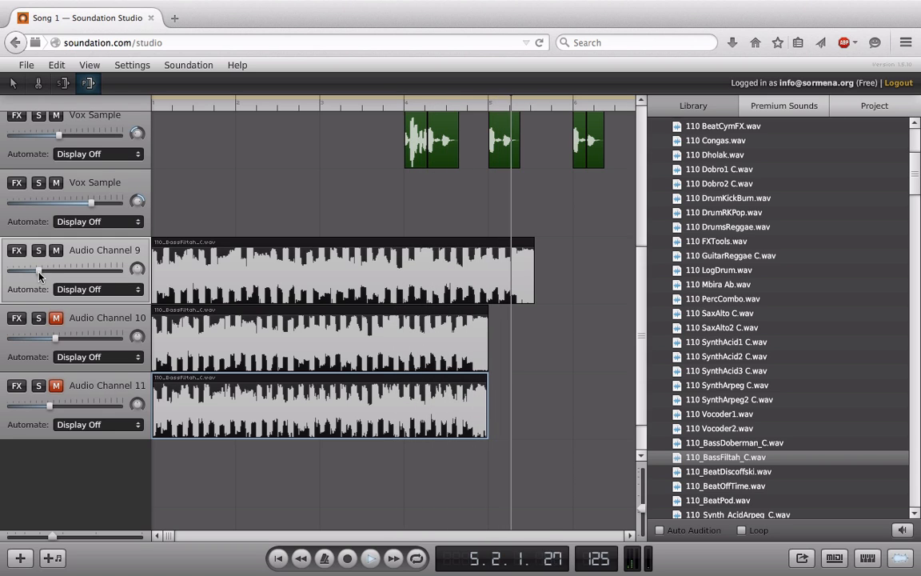
pyautogui.press('space')
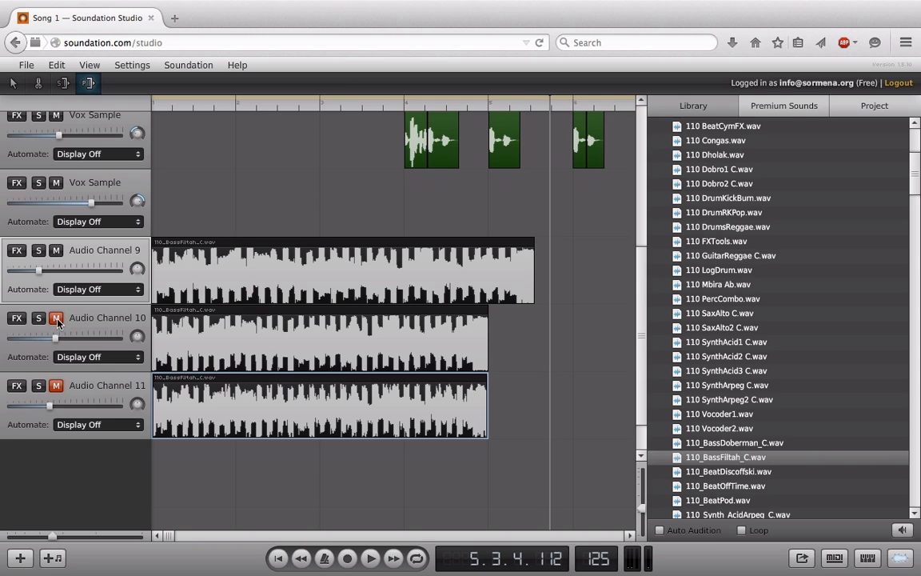
# Mute Channel 9, unmute and solo Channel 10, and play from the song start.
pyautogui.click(56, 250)
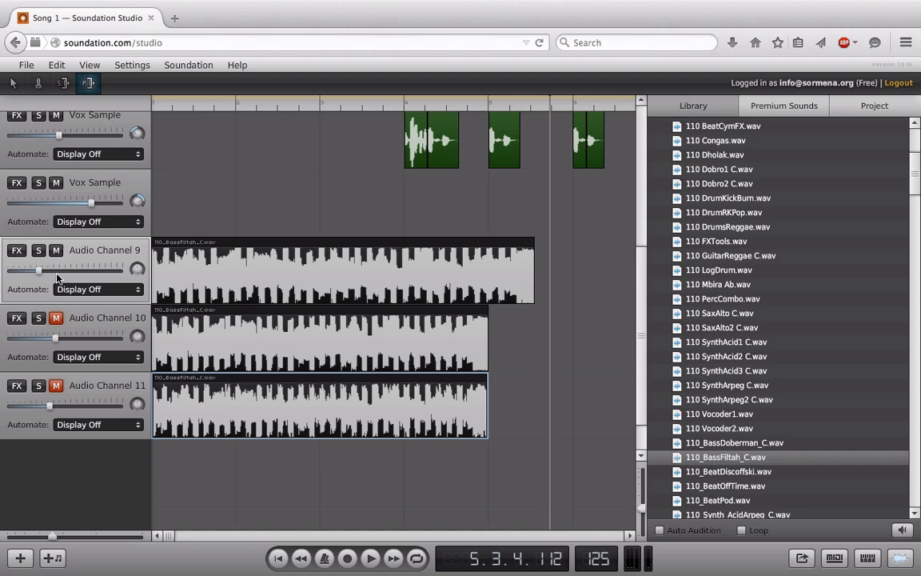
pyautogui.click(56, 318)
pyautogui.click(38, 318)
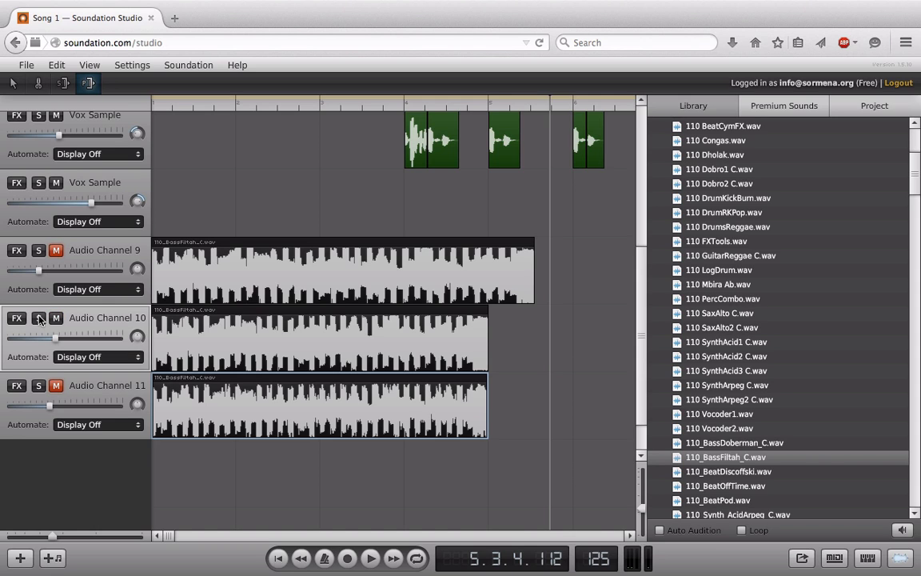
pyautogui.click(278, 558)
pyautogui.click(370, 558)
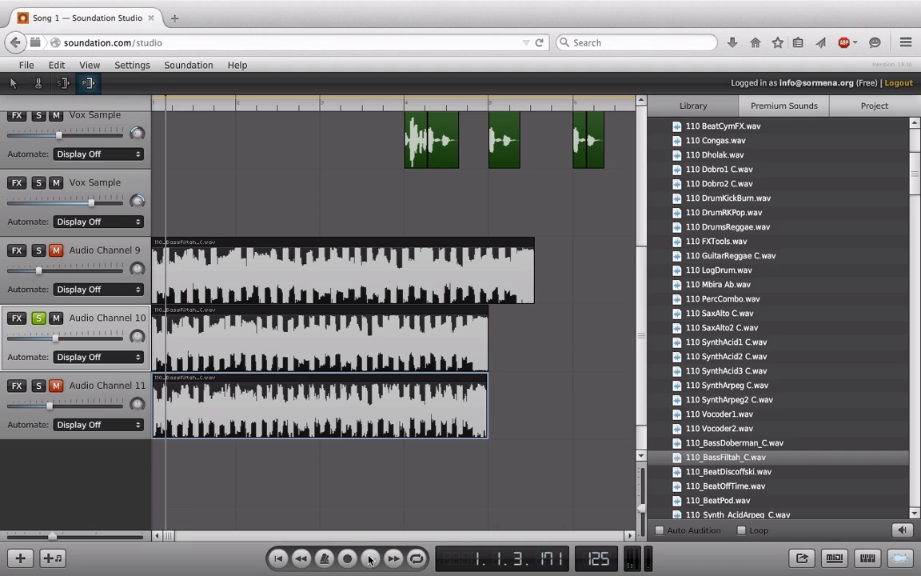
# Unsolo Channel 10, replay from the start, and turn down Channel 10's volume.
pyautogui.click(37, 318)
pyautogui.click(278, 558)
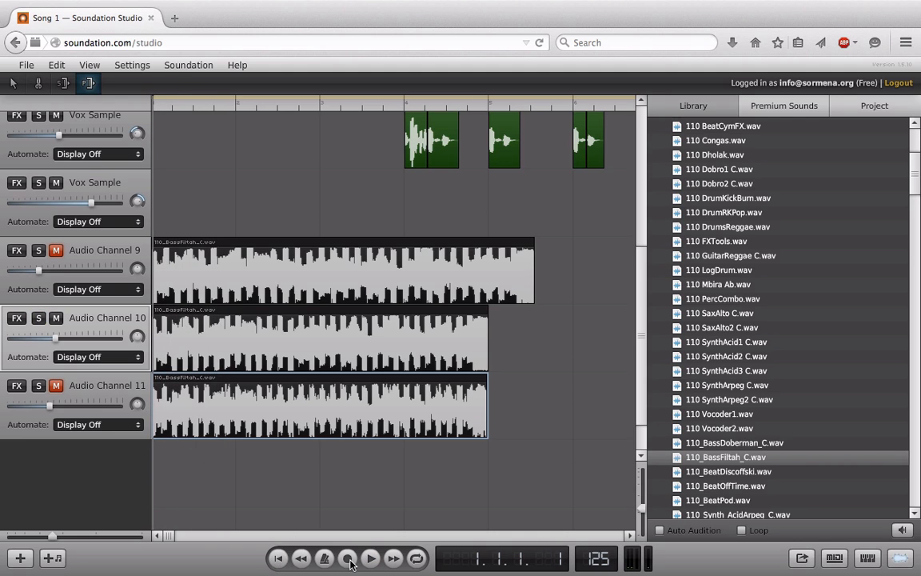
pyautogui.press('space')
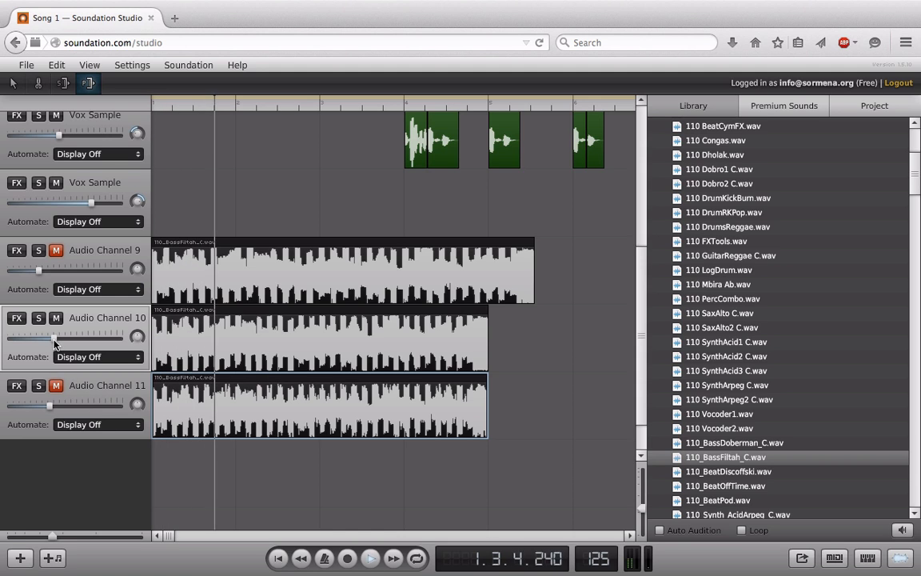
pyautogui.moveTo(54, 344); pyautogui.dragTo(31, 345)
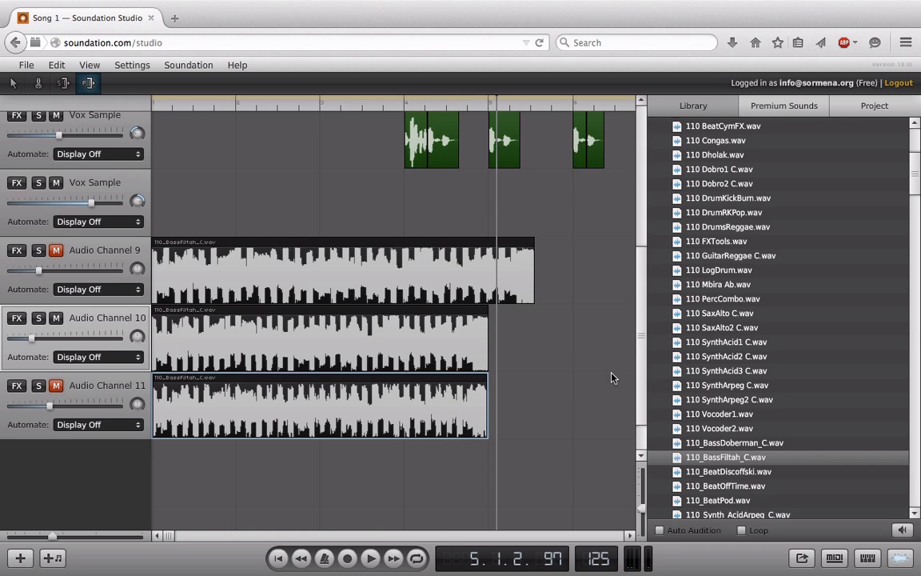
# Unmute and solo Channel 11, mute Channel 10, and play the song from the start.
pyautogui.scroll(5, 627, 267)
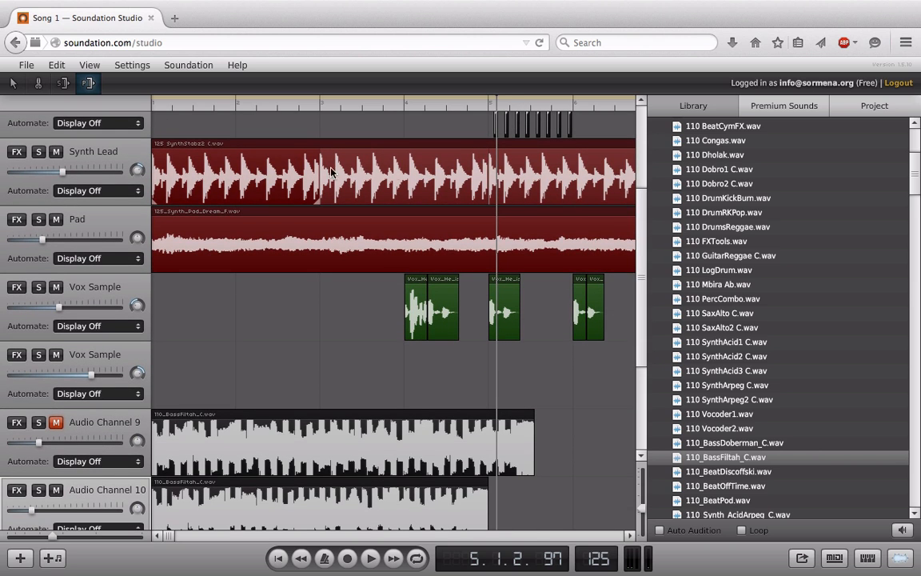
pyautogui.moveTo(637, 378); pyautogui.dragTo(640, 428)
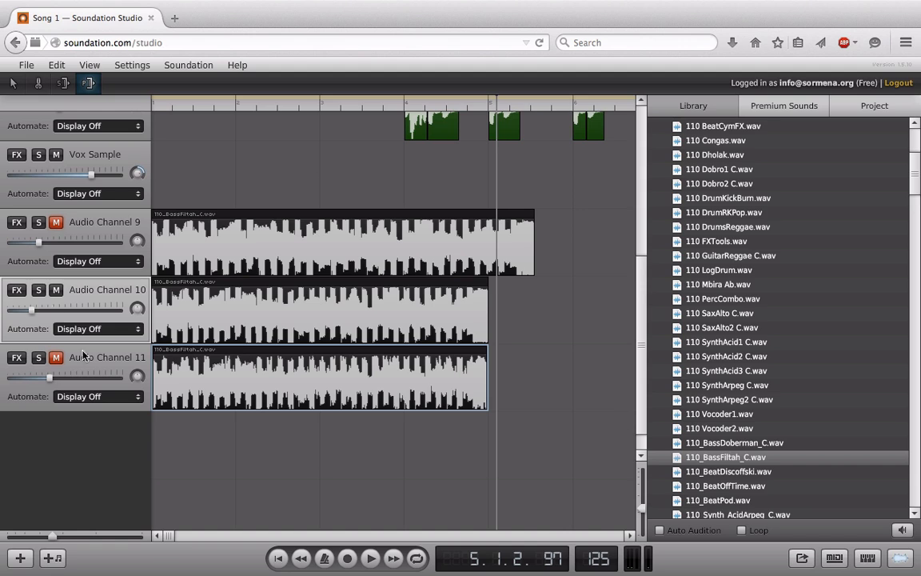
pyautogui.click(38, 358)
pyautogui.click(56, 358)
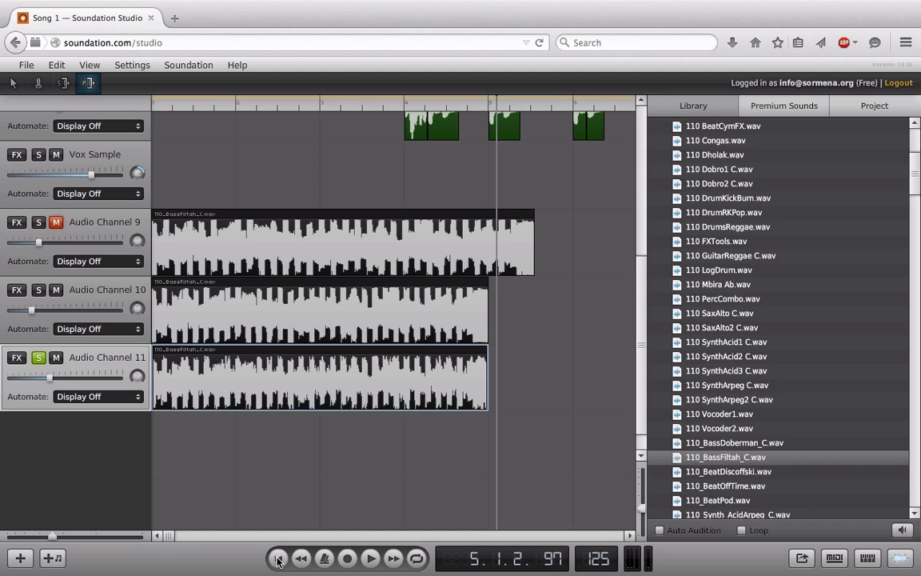
pyautogui.click(278, 558)
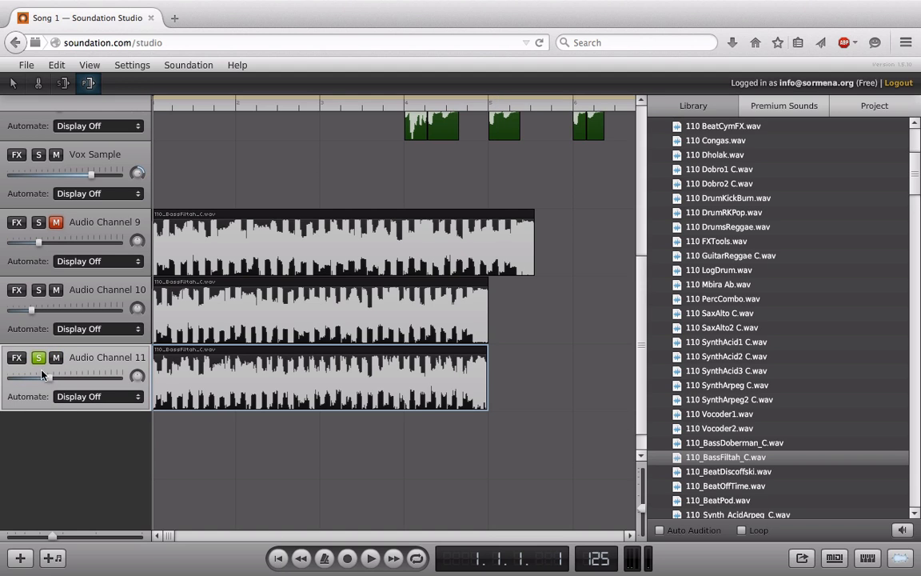
pyautogui.click(56, 290)
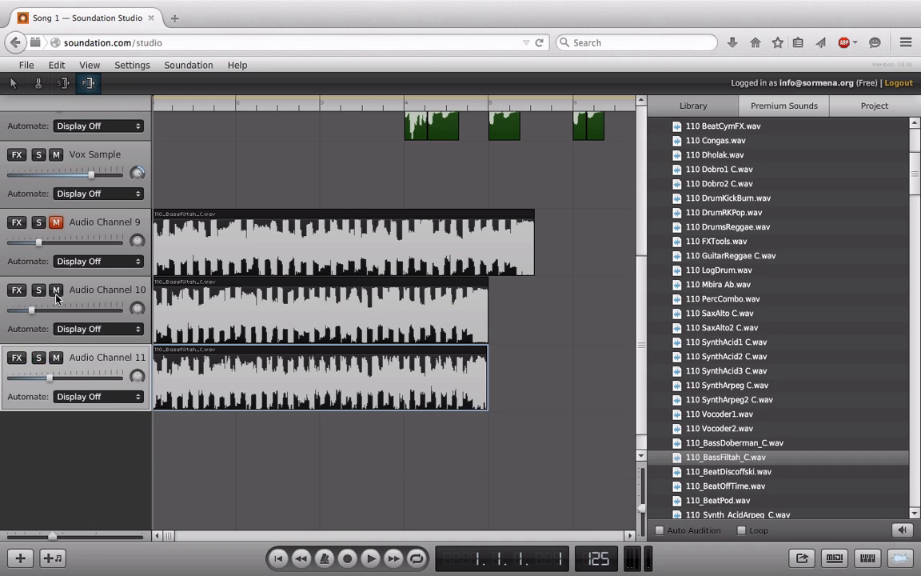
pyautogui.click(369, 559)
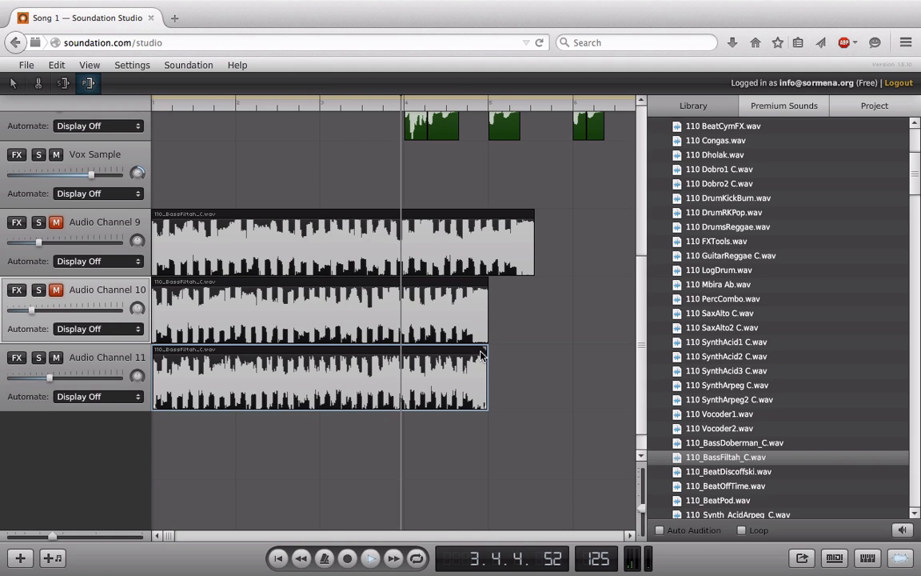
# Loop Channel 11's bass clip out to about bar 9 and stop playback.
pyautogui.moveTo(484, 352); pyautogui.dragTo(660, 366)
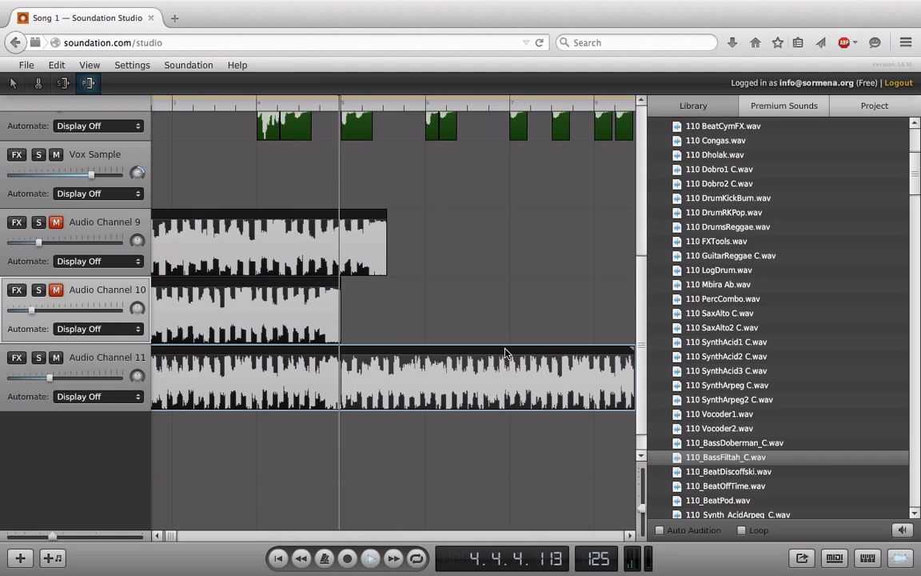
pyautogui.click(164, 535)
pyautogui.moveTo(163, 534); pyautogui.dragTo(169, 535)
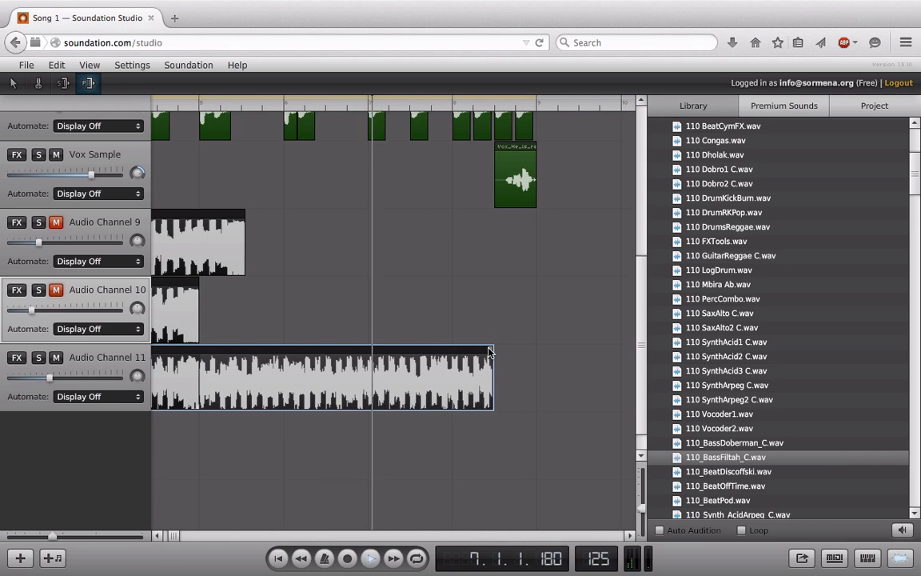
pyautogui.moveTo(485, 357); pyautogui.dragTo(533, 384)
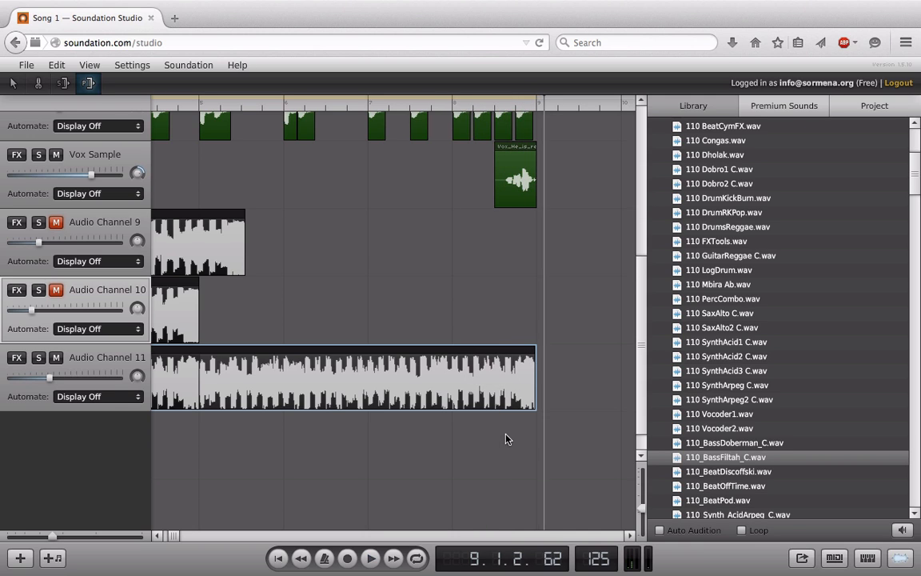
pyautogui.press('space')
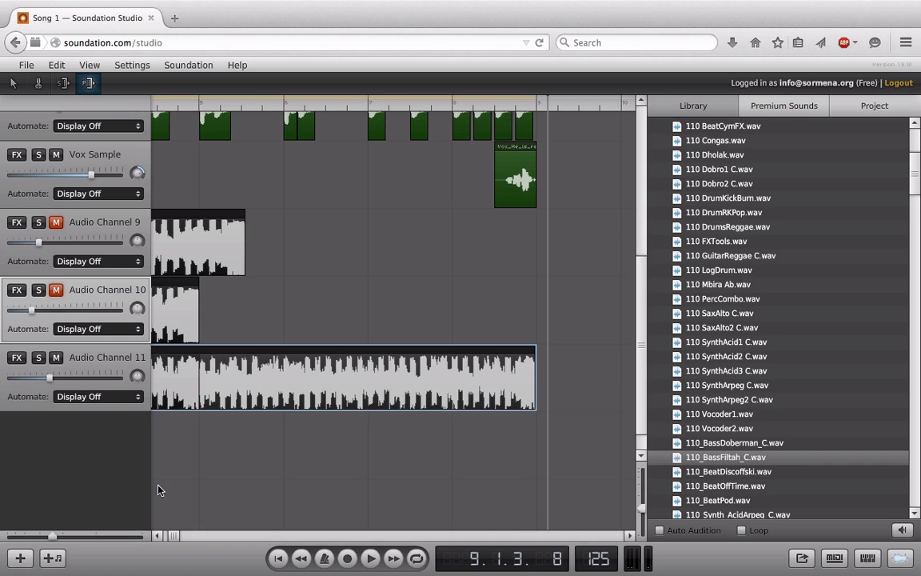
pyautogui.moveTo(171, 536); pyautogui.dragTo(175, 534)
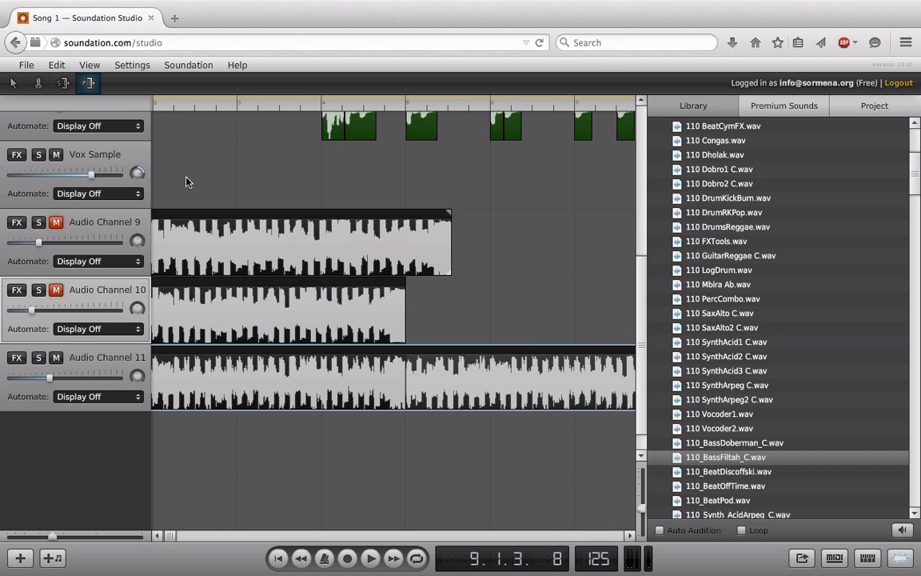
# Delete the Audio Channel 9 and Audio Channel 10 tracks.
pyautogui.click(86, 222)
pyautogui.press('Delete')
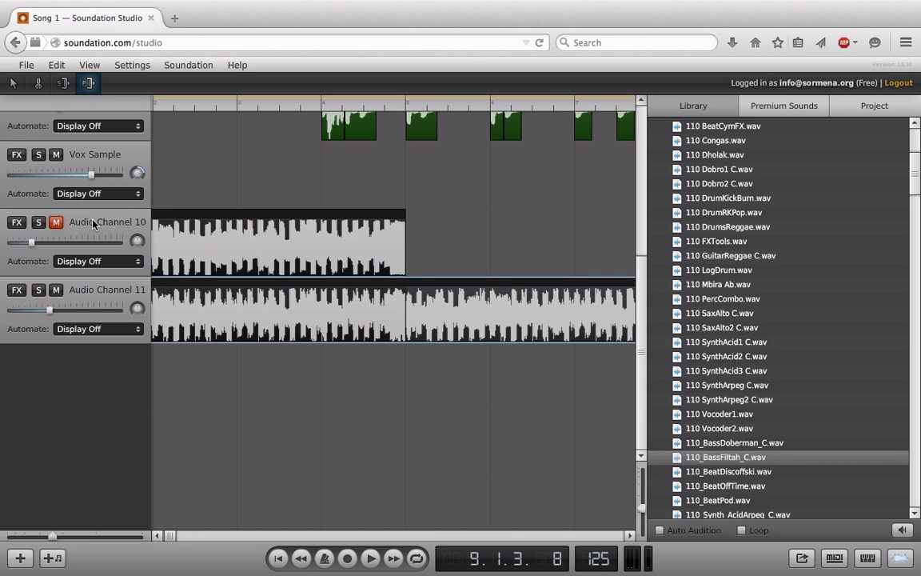
pyautogui.click(92, 223)
pyautogui.press('Delete')
# Rename the remaining bass track to 'Bassline' and close the sound library.
pyautogui.doubleClick(87, 229)
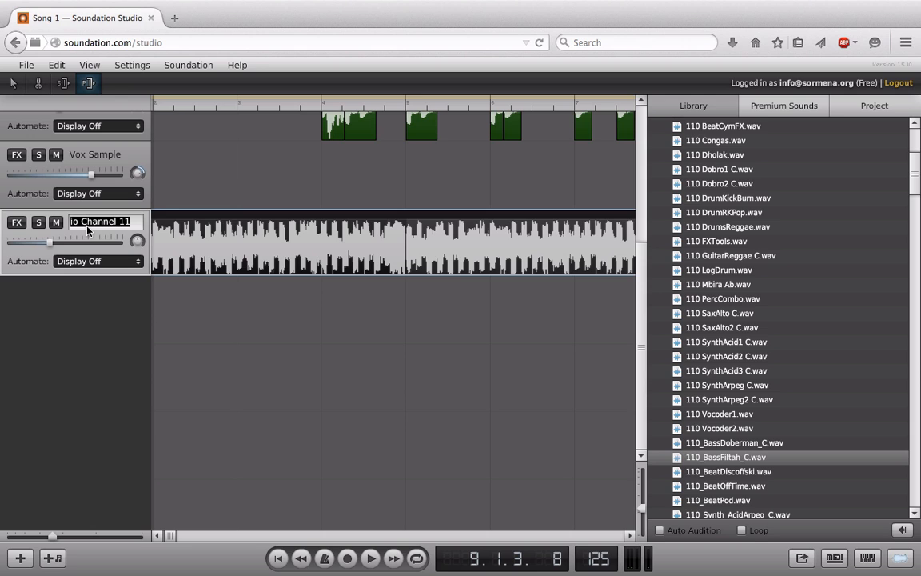
pyautogui.write('Bassline')
pyautogui.press('Return')
pyautogui.click(158, 535)
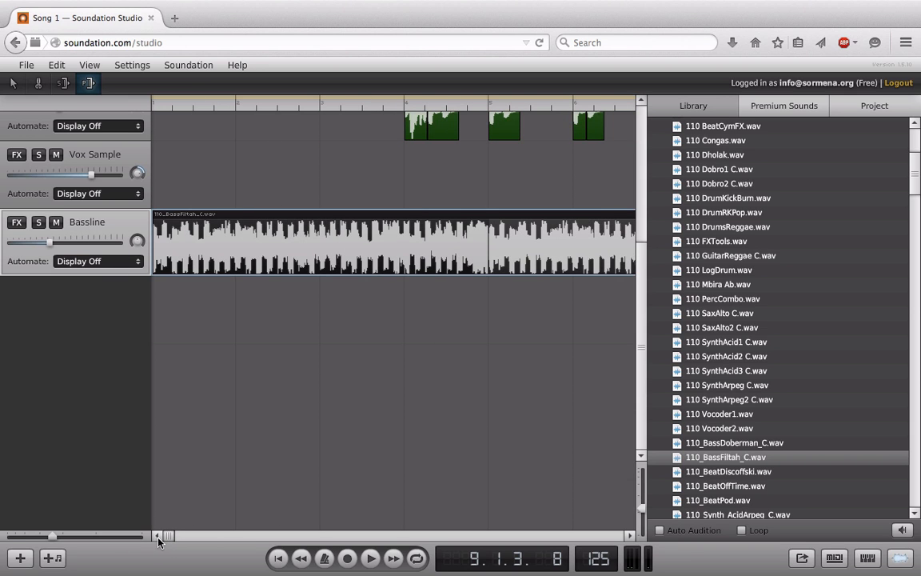
pyautogui.click(905, 559)
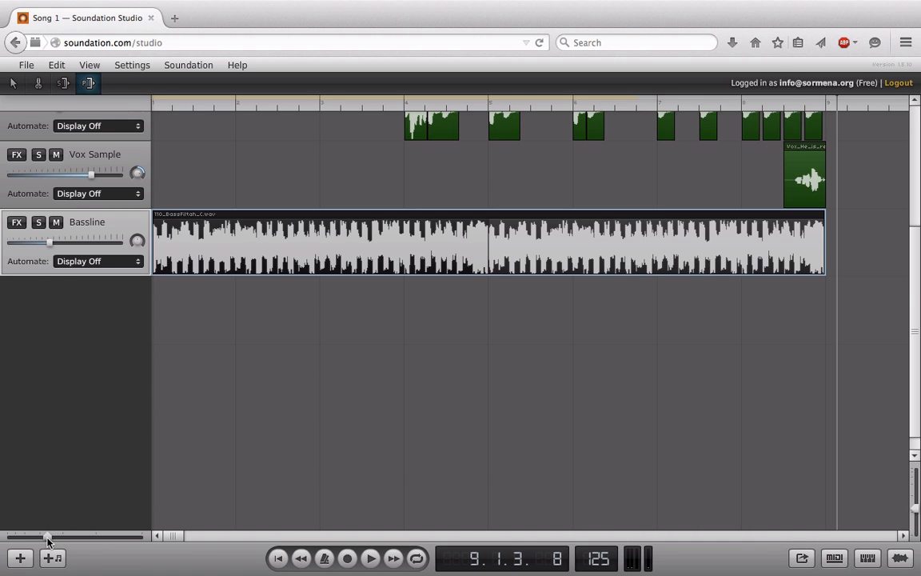
# Zoom out and resize the Bassline loop so it ends at bar 9.
pyautogui.moveTo(48, 537); pyautogui.dragTo(43, 540)
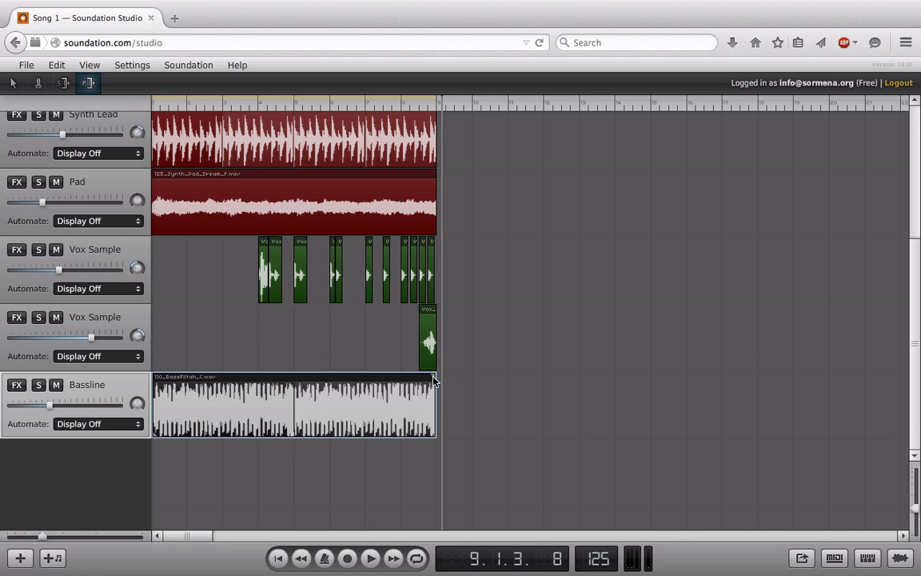
pyautogui.moveTo(431, 379); pyautogui.dragTo(311, 406)
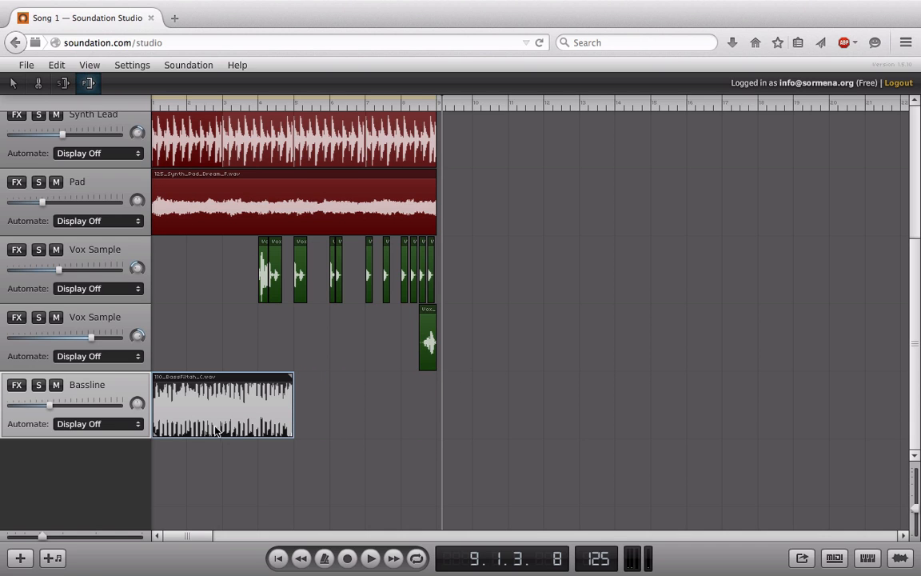
pyautogui.click(298, 562)
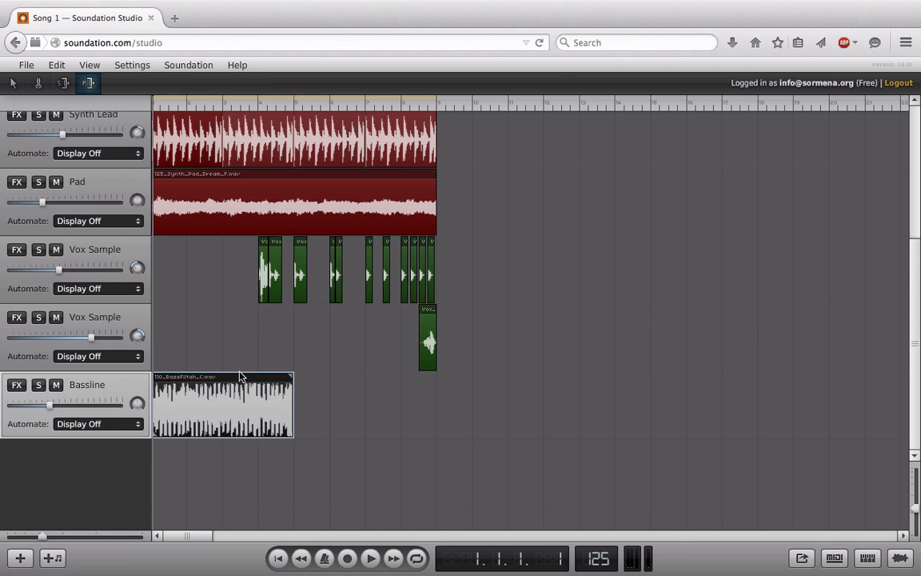
pyautogui.scroll(3, 199, 290)
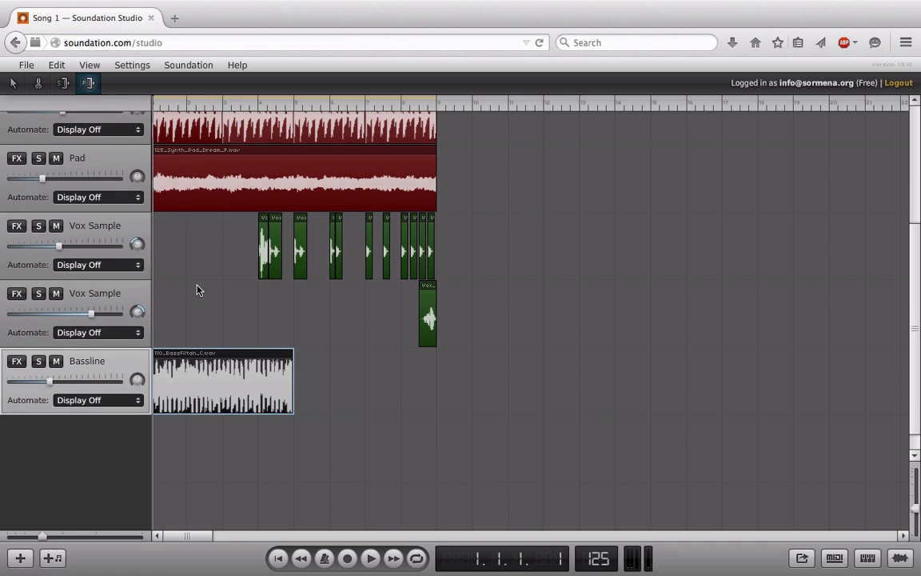
pyautogui.scroll(-2, 198, 291)
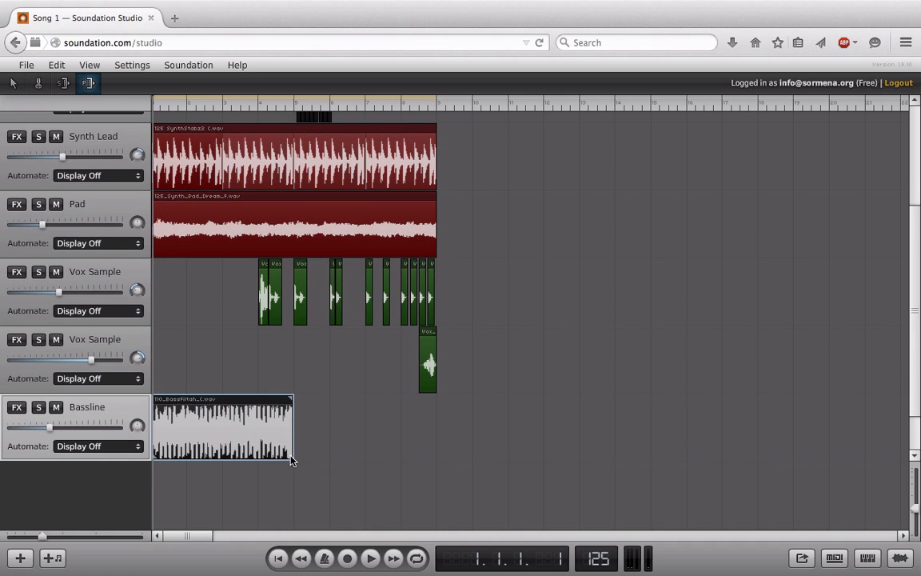
pyautogui.moveTo(292, 461); pyautogui.dragTo(438, 464)
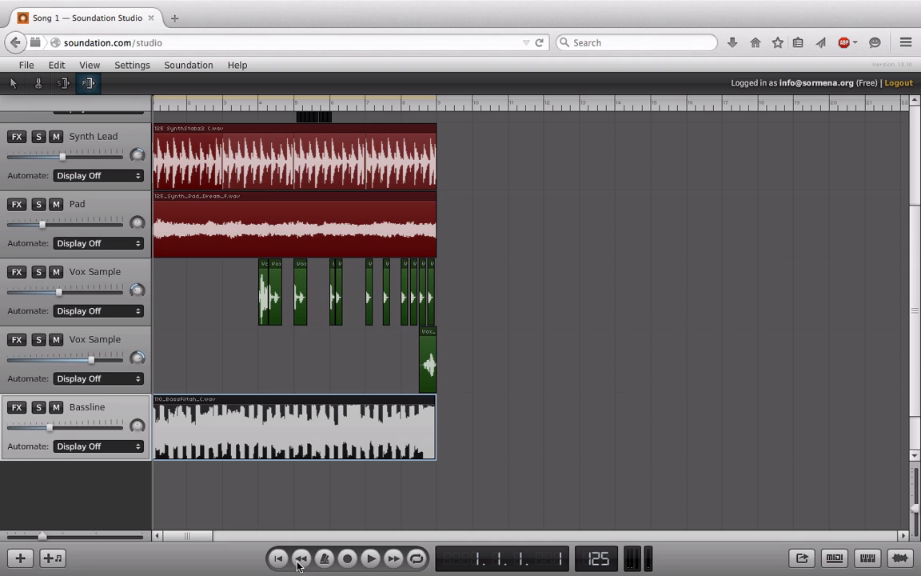
# Play from the start, raise the Bassline volume, and turn on song looping.
pyautogui.click(372, 558)
pyautogui.moveTo(44, 426); pyautogui.dragTo(44, 451)
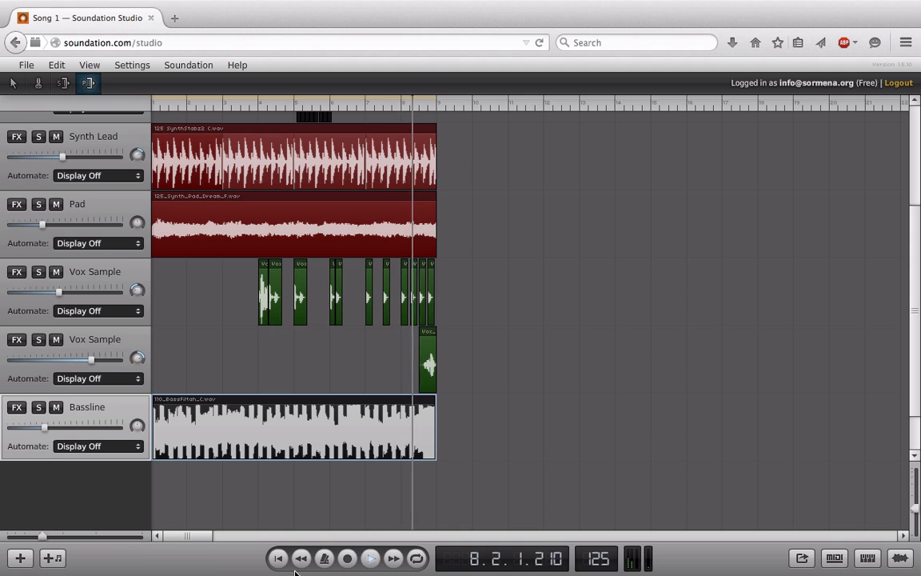
pyautogui.click(416, 557)
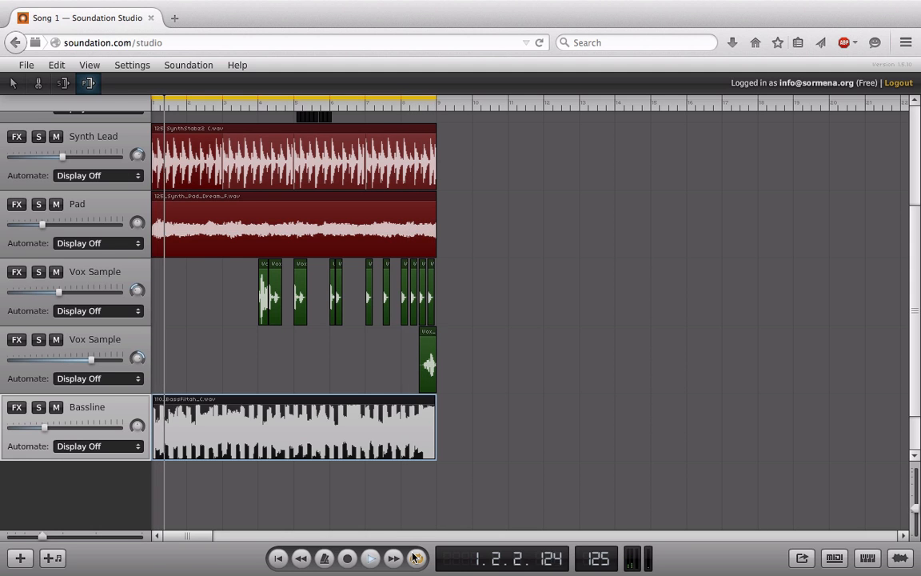